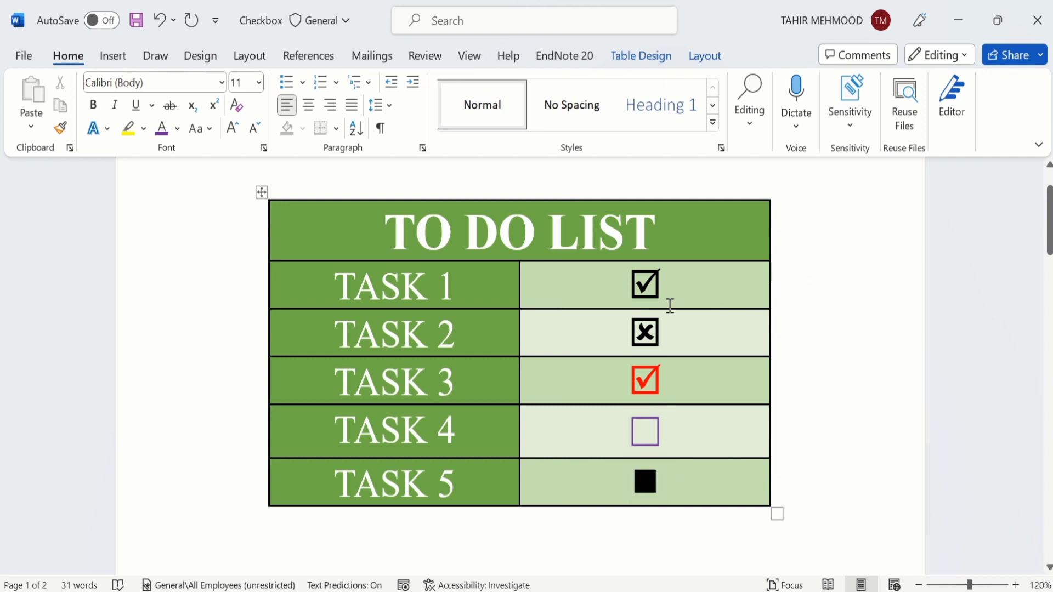
Toggle the TASK 1 checkbox a few times, then scroll to the empty TO DO LIST table and deselect it
left_click(646, 282)
left_click(646, 283)
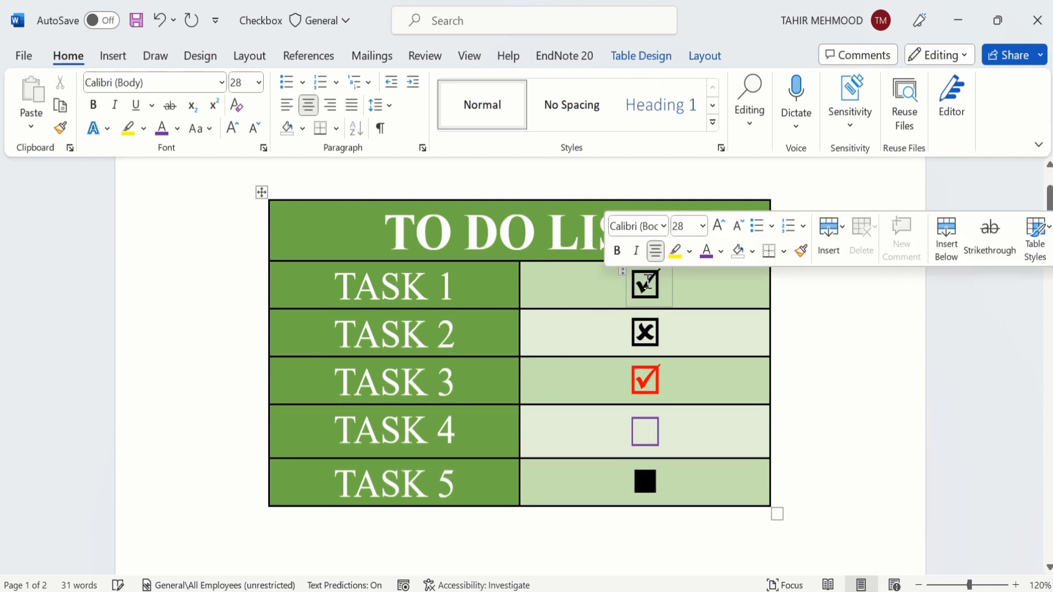
left_click(647, 283)
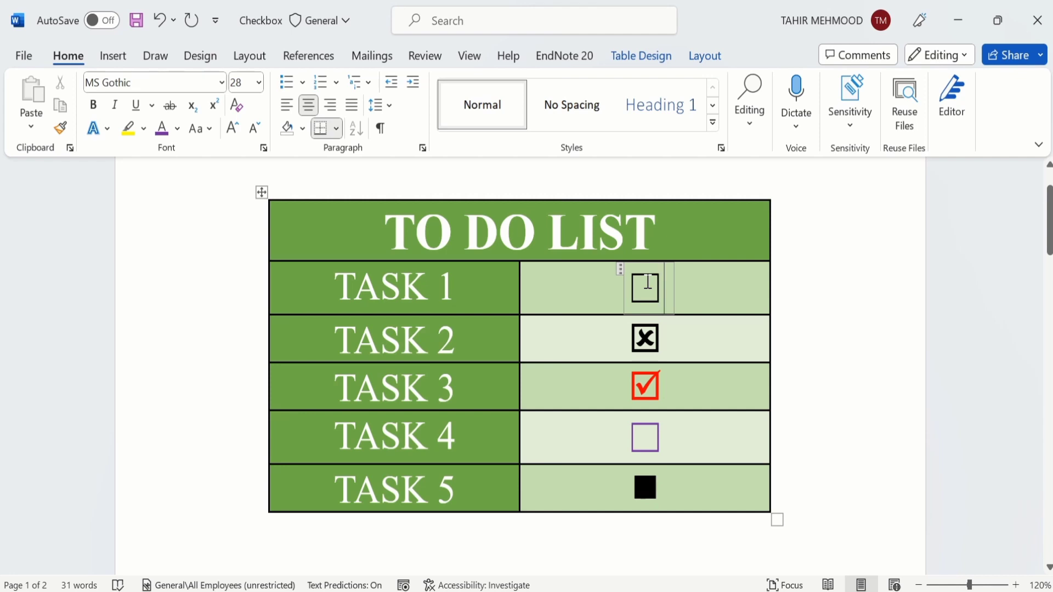
left_click(648, 282)
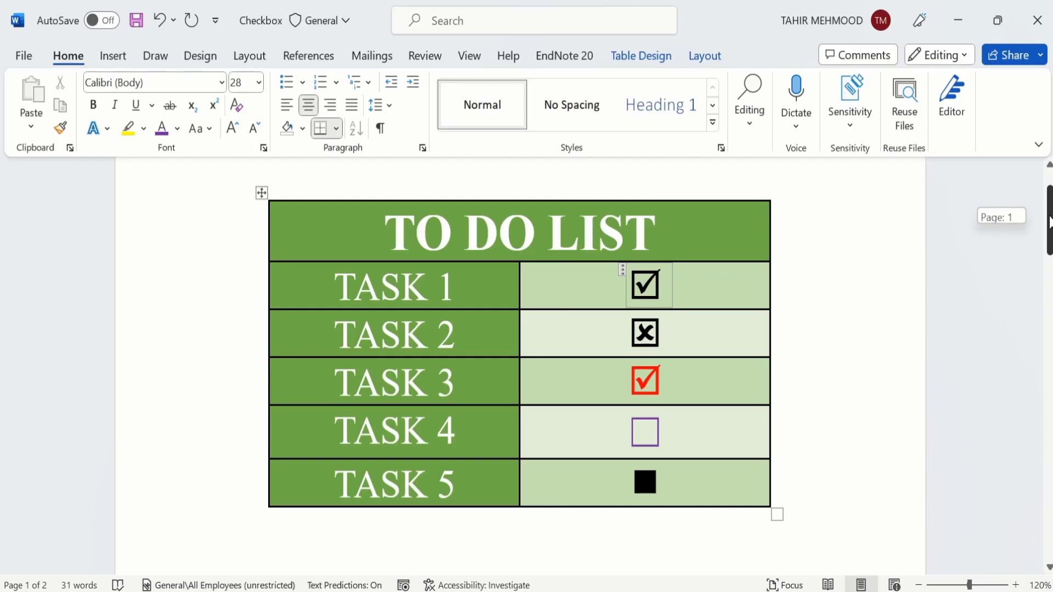
left_click_drag(1050, 222, 1050, 413)
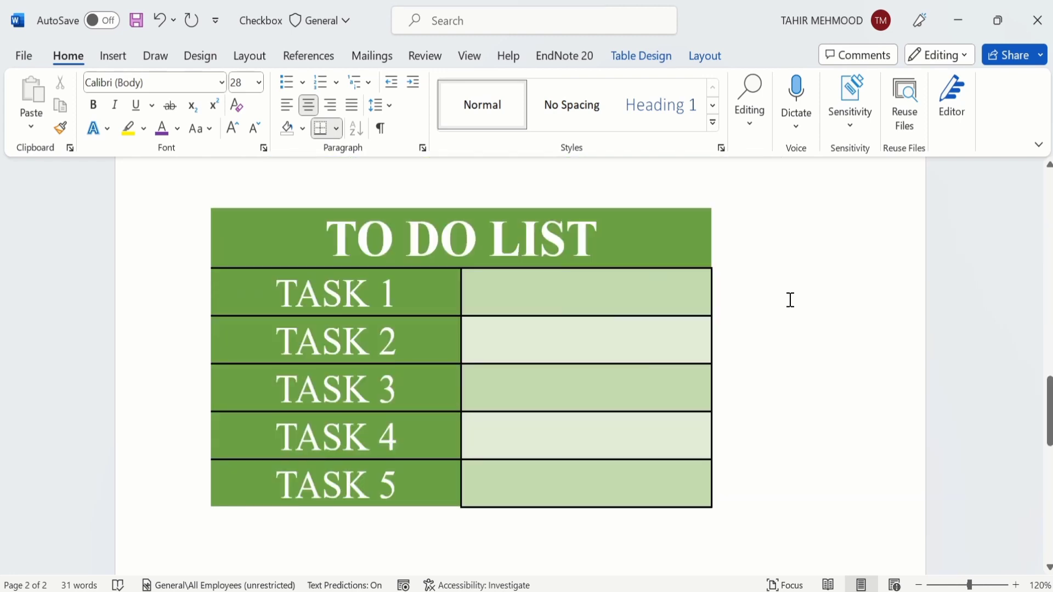
left_click(762, 274)
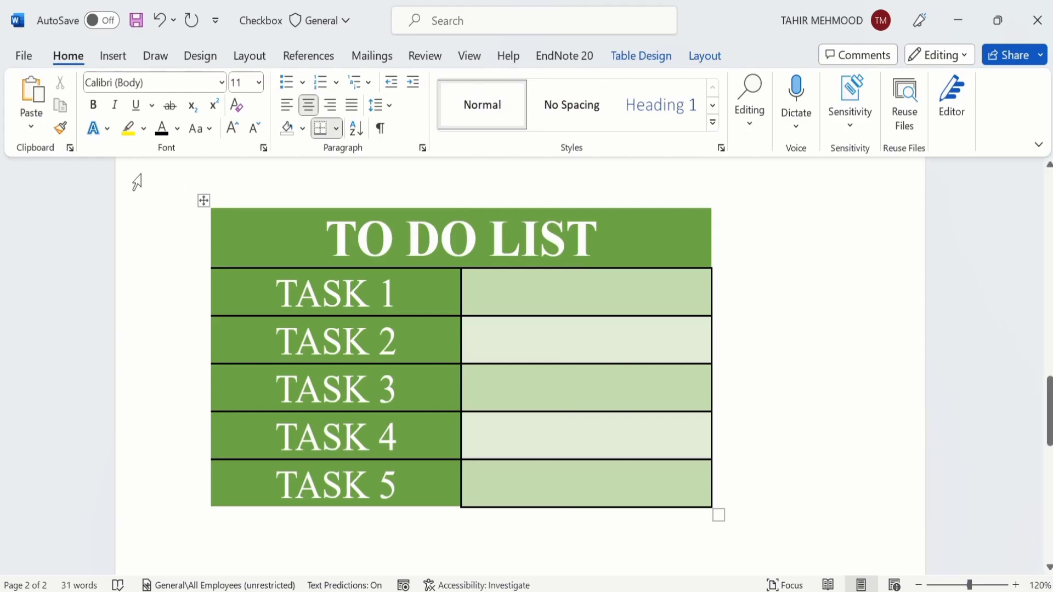
left_click(24, 57)
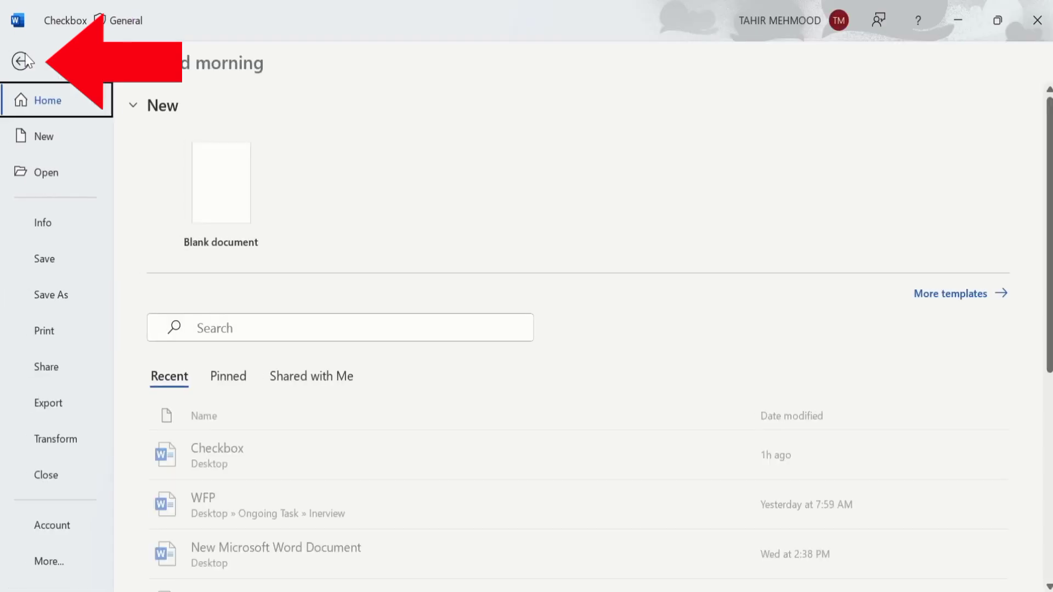
left_click(49, 562)
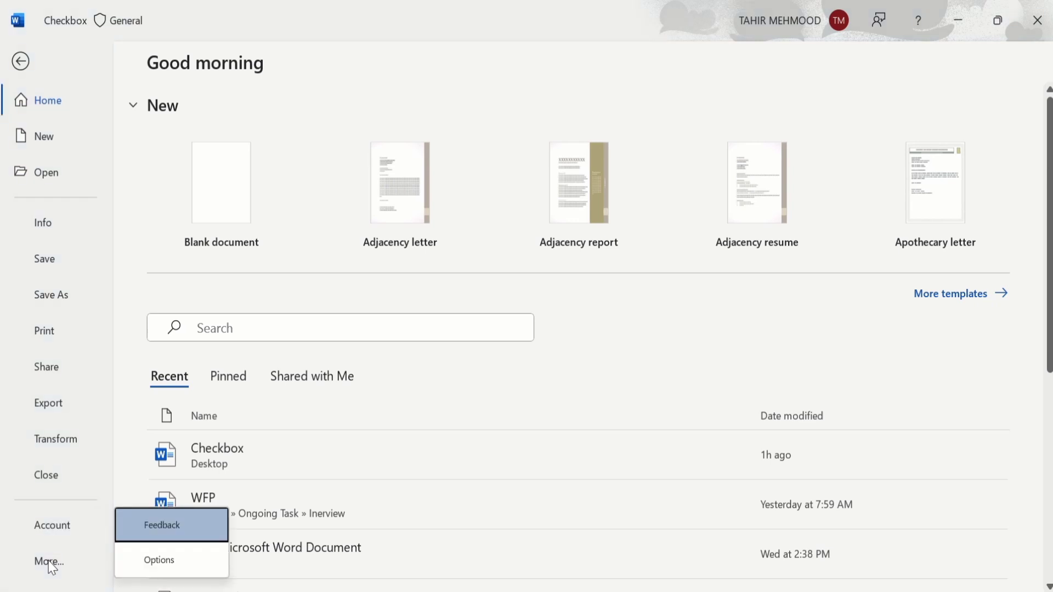
left_click(149, 564)
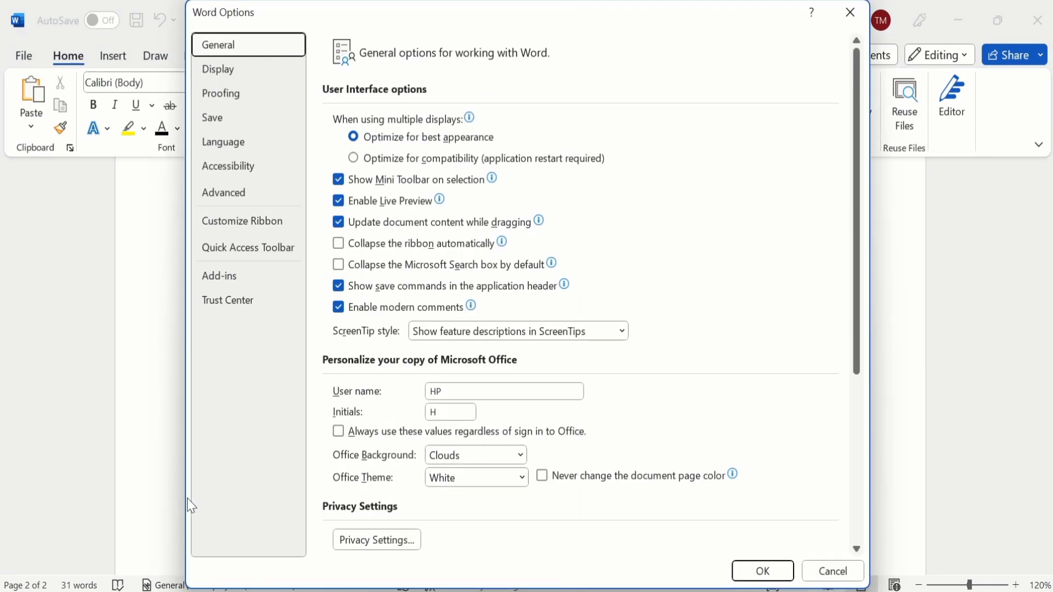
left_click(271, 218)
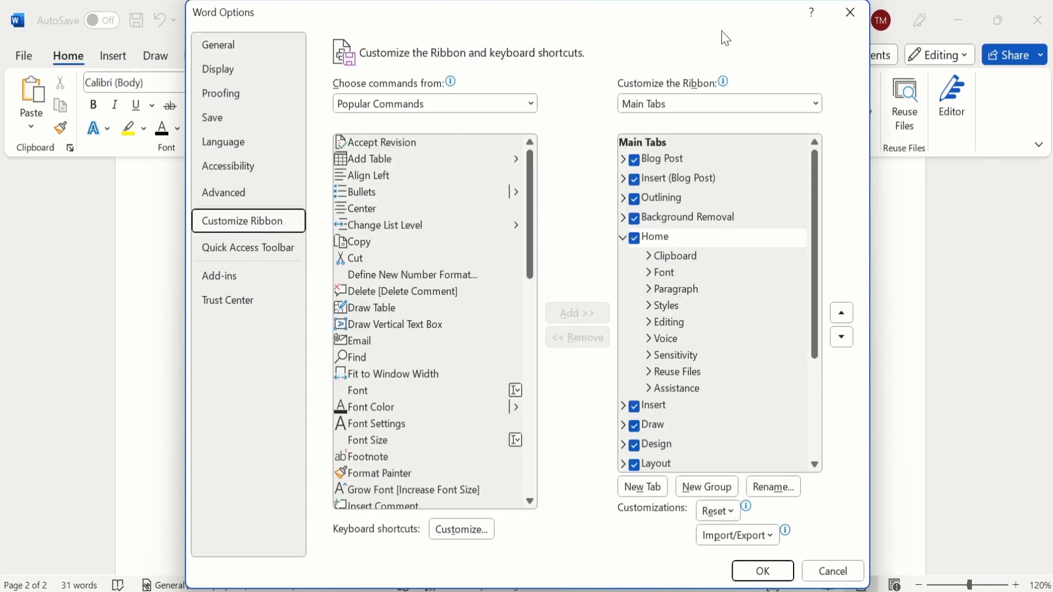
left_click(852, 20)
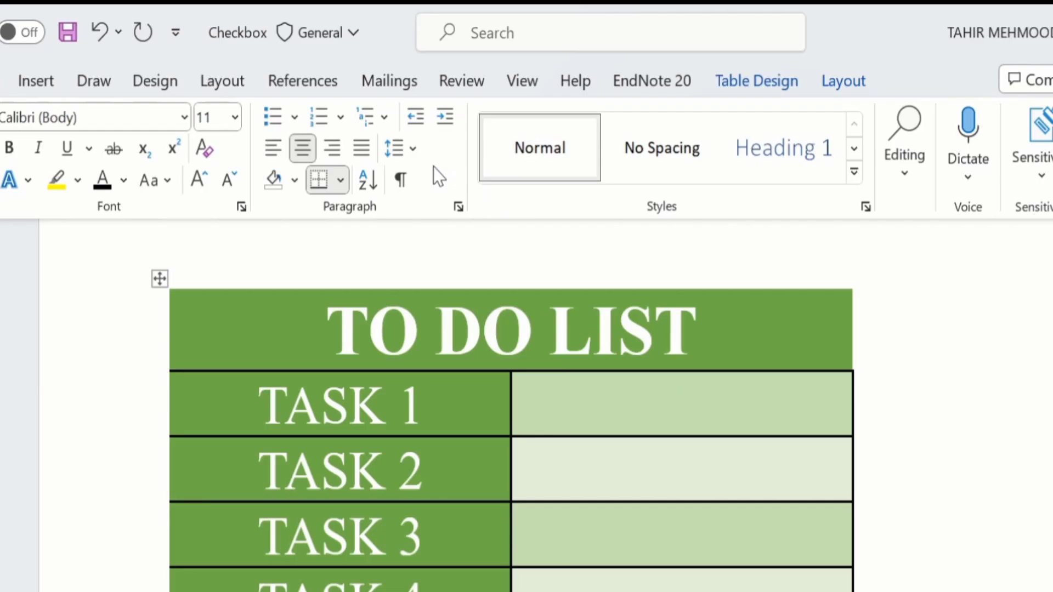
Tick Developer under Main Tabs in Customize the Ribbon to add the Developer tab
right_click(434, 166)
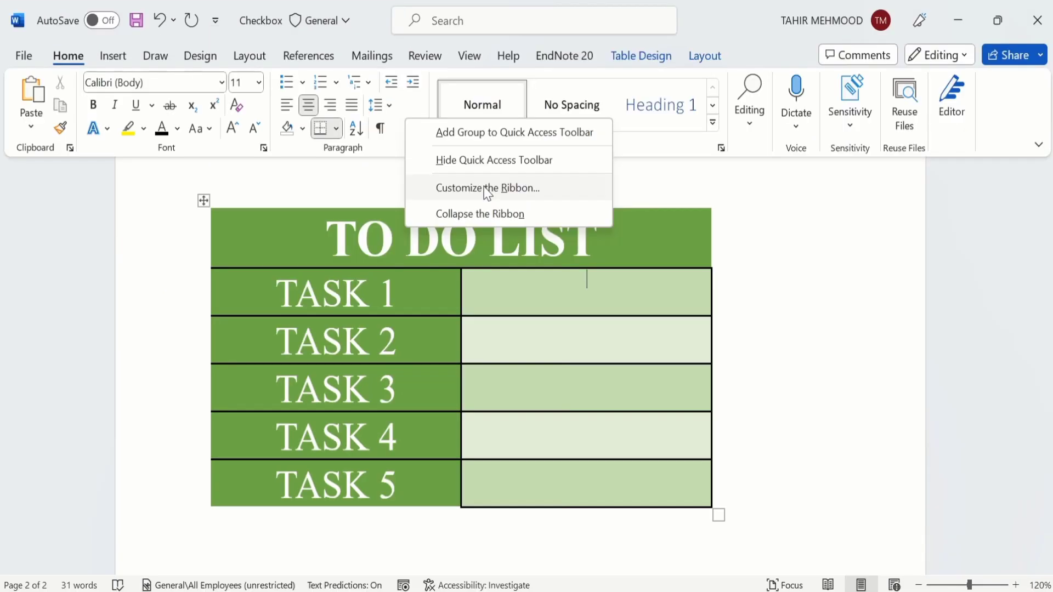
left_click(546, 262)
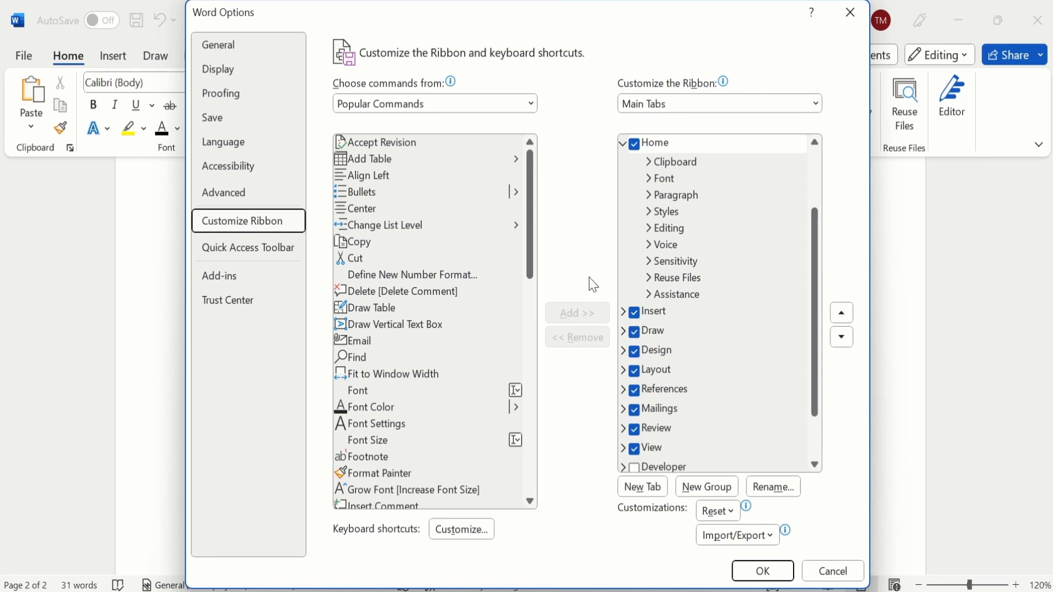
left_click(818, 266)
left_click_drag(817, 266, 824, 325)
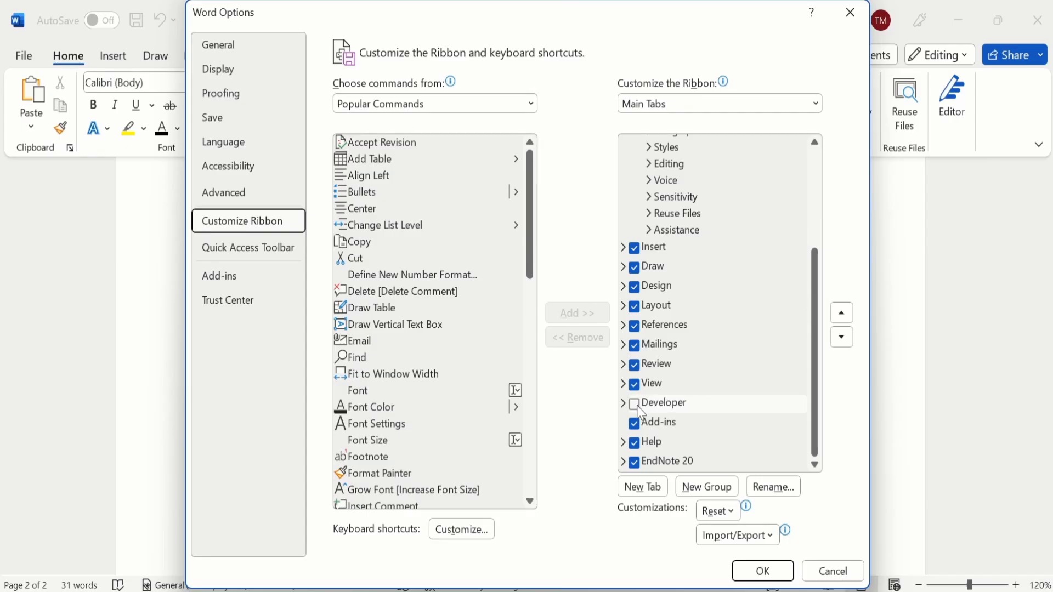
left_click(633, 407)
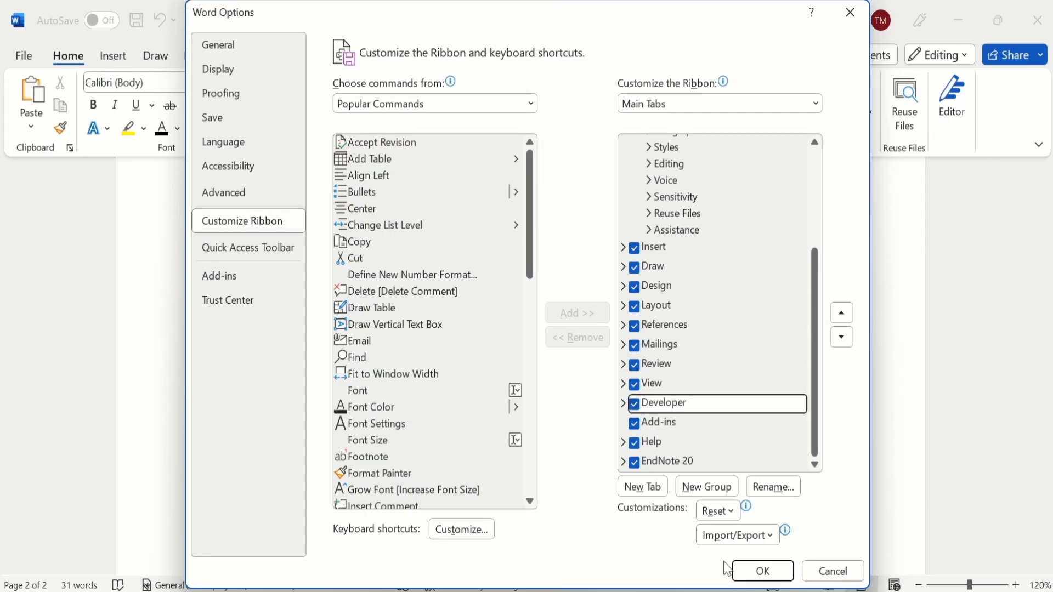
left_click(761, 576)
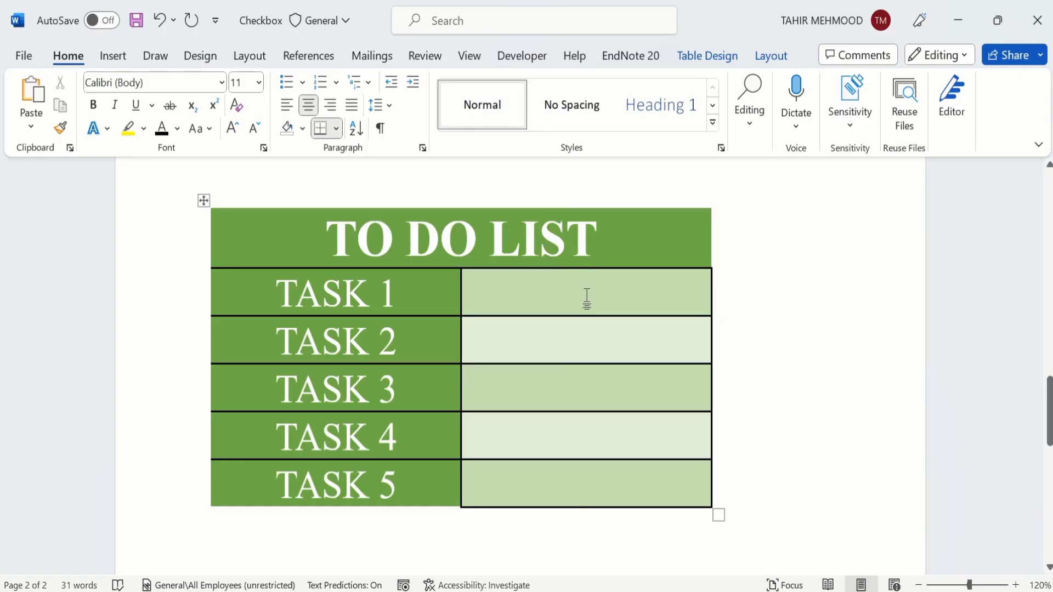
Place a Check Box Content Control from the Developer Controls group in the TASK 1 cell
left_click(587, 299)
left_click(516, 61)
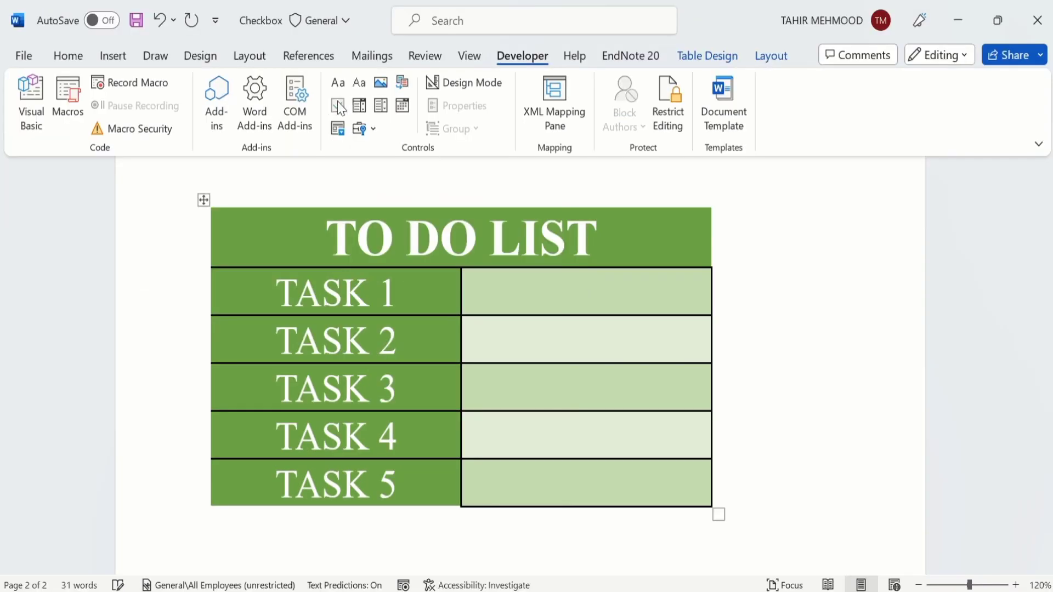
left_click(332, 147)
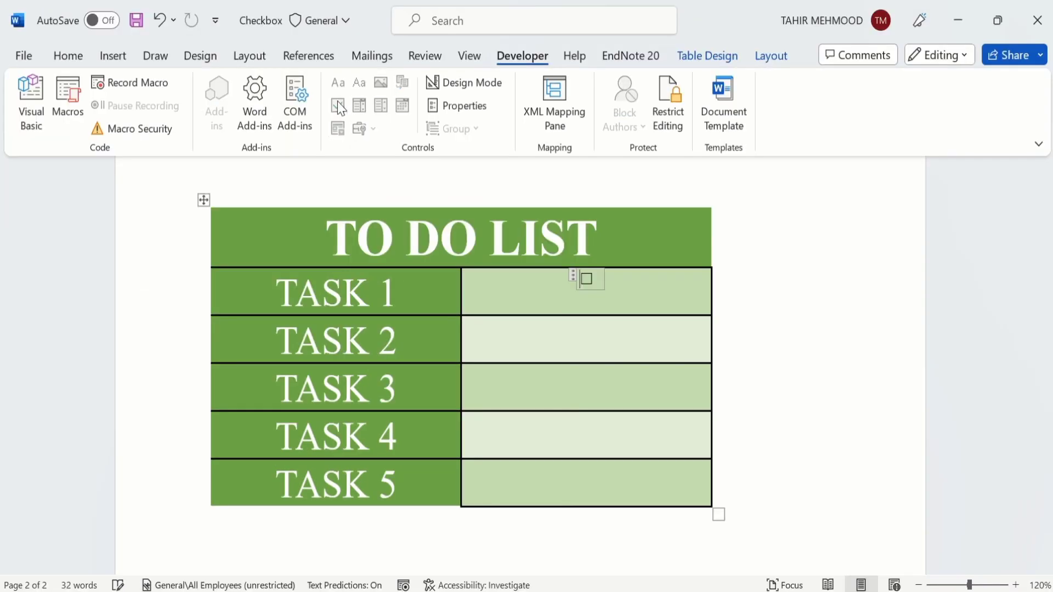
Format the TASK 1 checkbox with font size 24 and red font colour
left_click(587, 280)
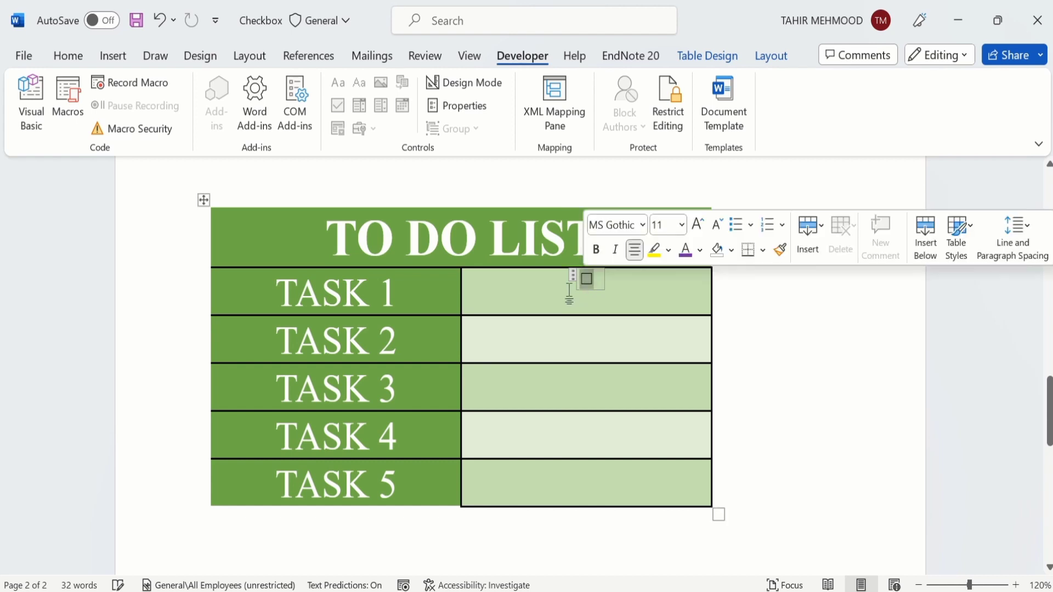
left_click(67, 56)
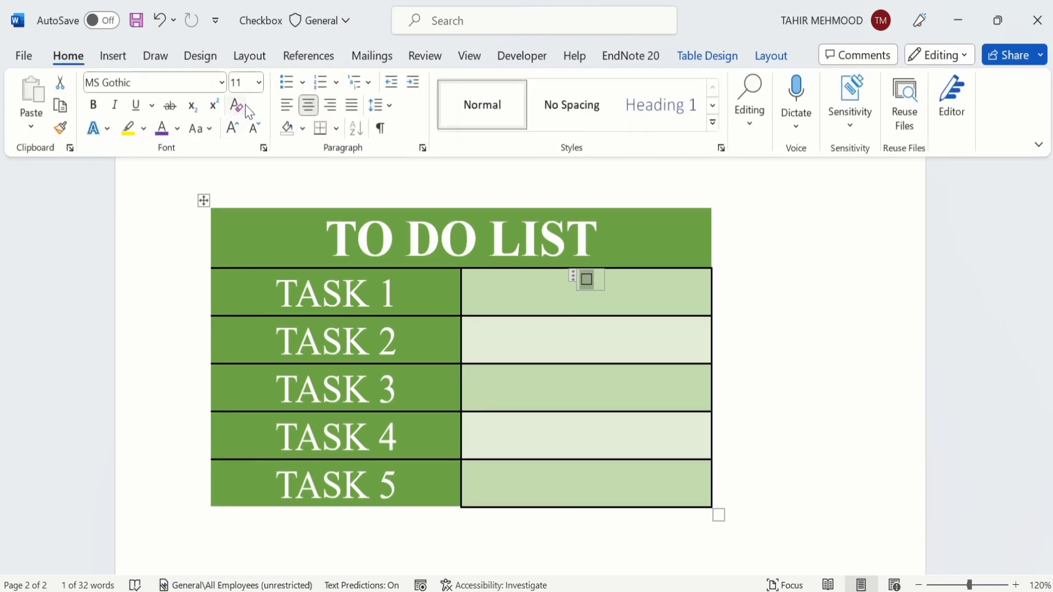
left_click(260, 82)
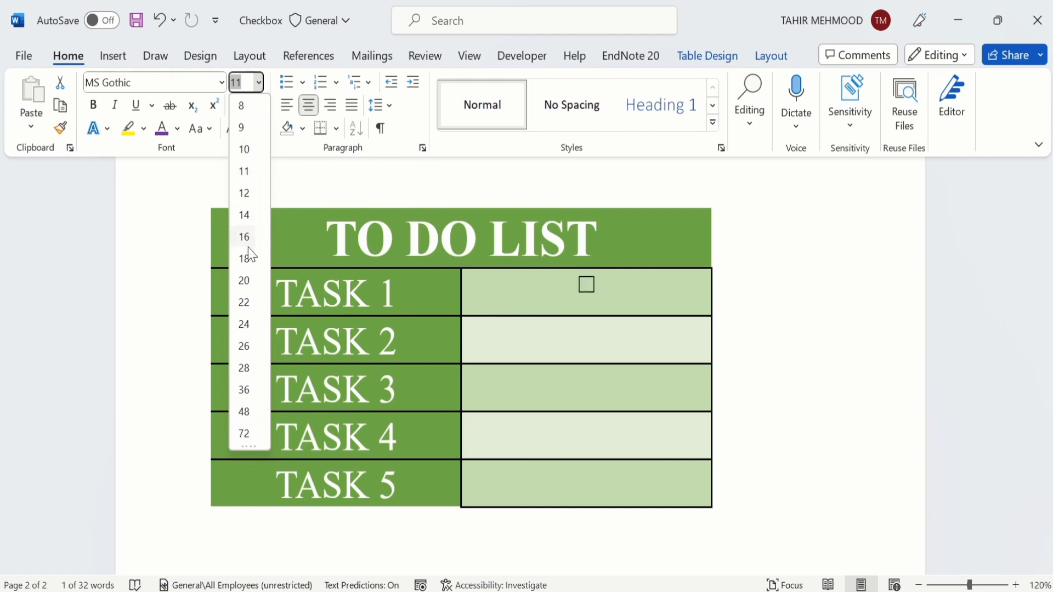
left_click(244, 324)
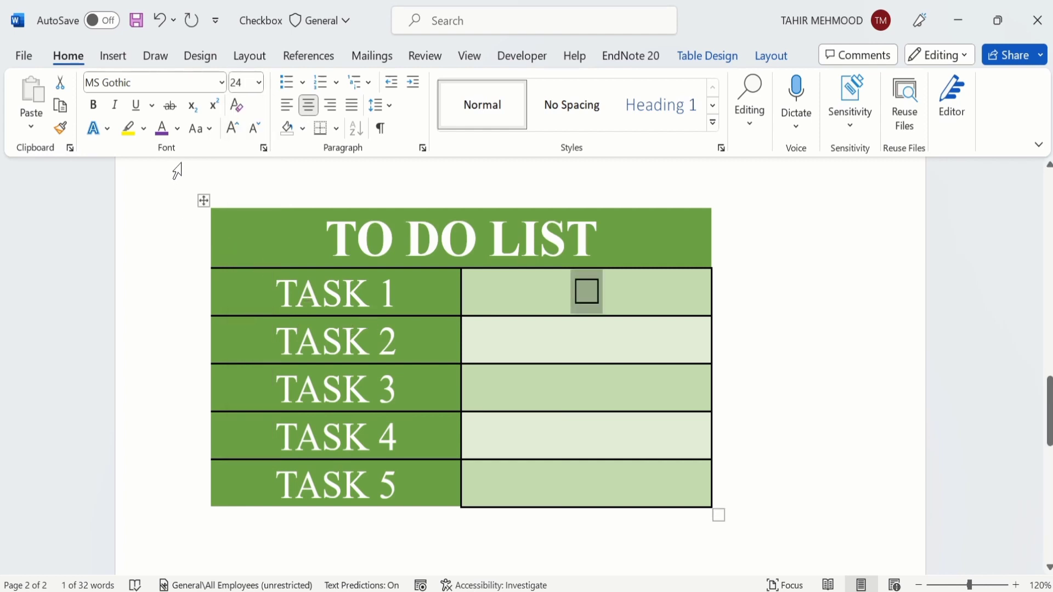
left_click(178, 132)
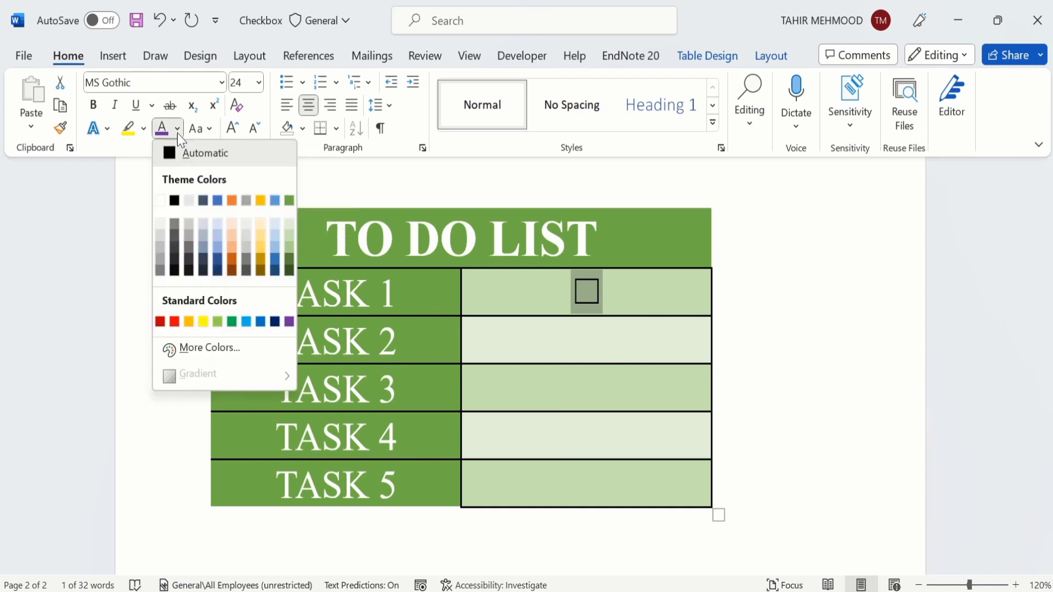
left_click(174, 322)
left_click(747, 314)
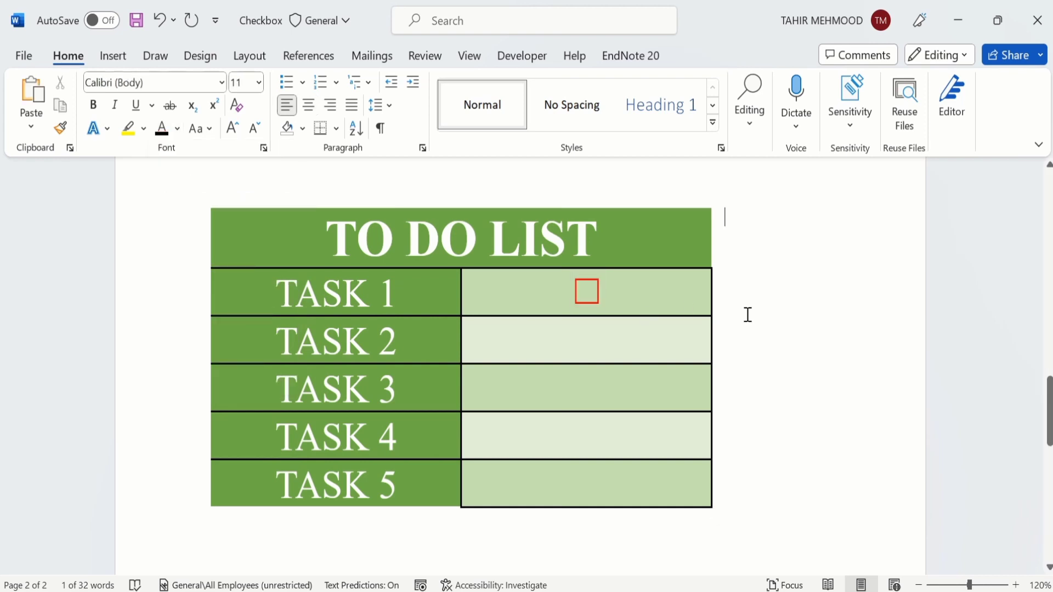
Test the red TASK 1 checkbox by ticking and unticking it, then copy it
left_click(589, 292)
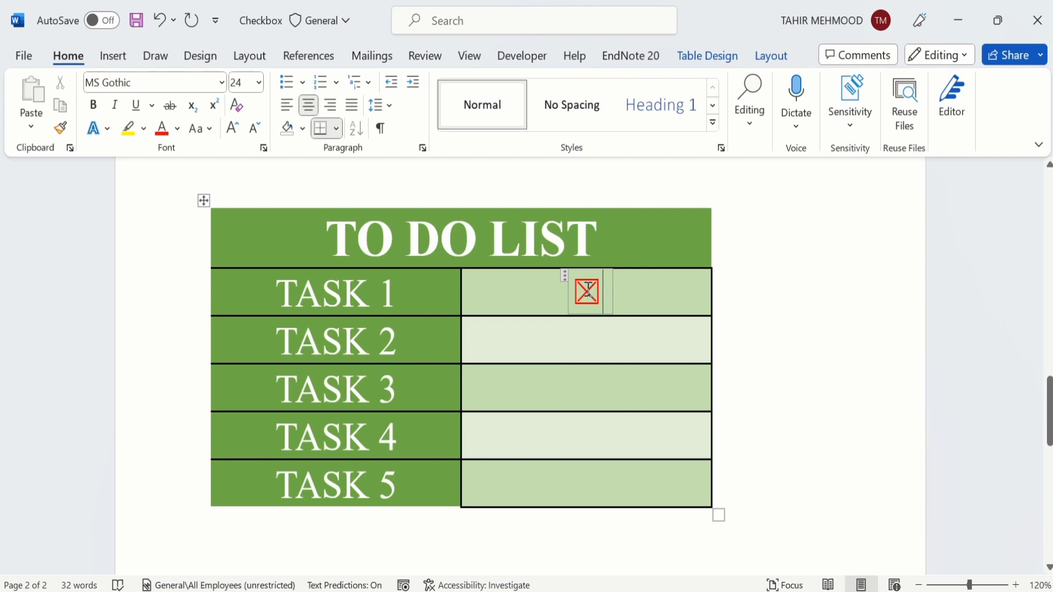
left_click(588, 290)
left_click(587, 291)
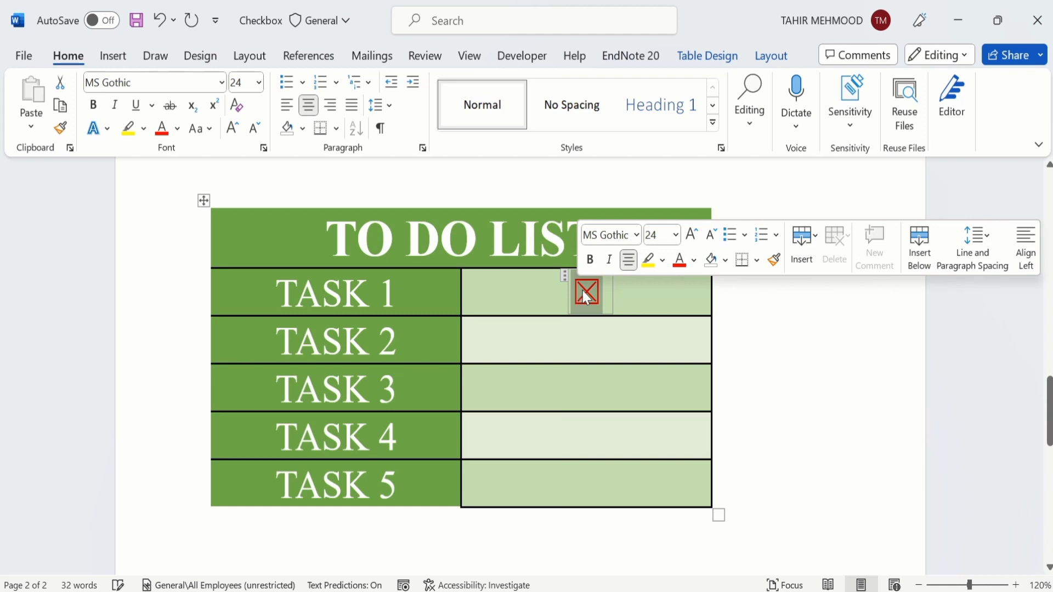
right_click(584, 292)
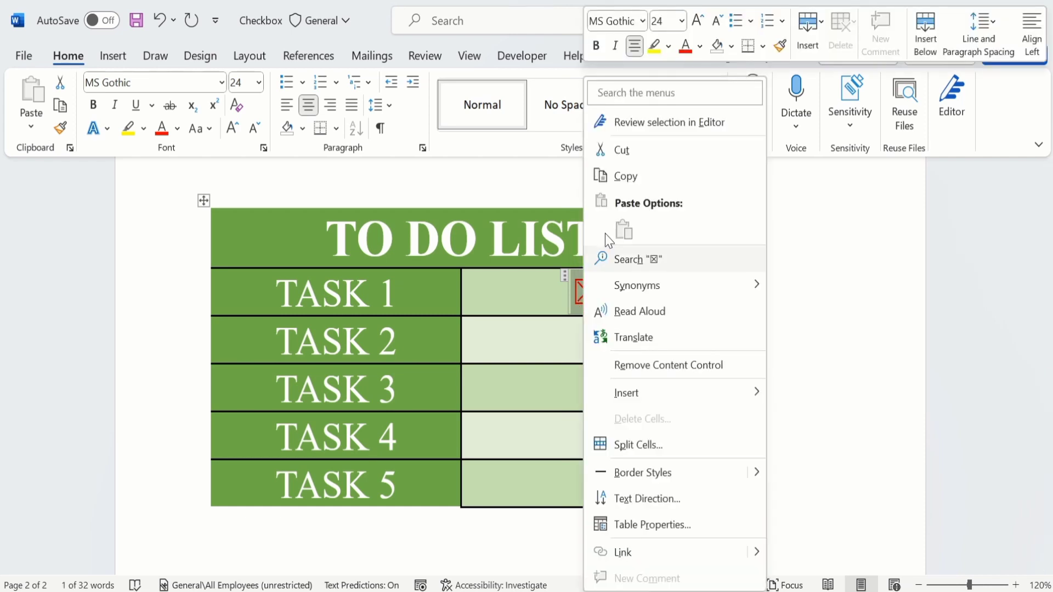
left_click(643, 184)
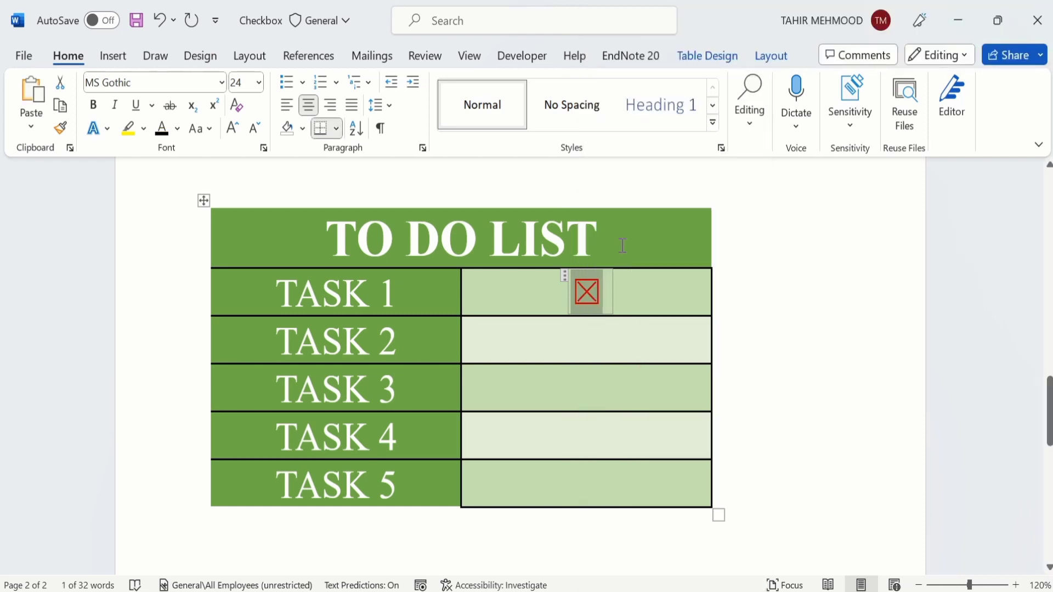
Paste the red checkbox into the TASK 2, 3, 4 and 5 cells, then untick TASK 1
left_click(587, 337)
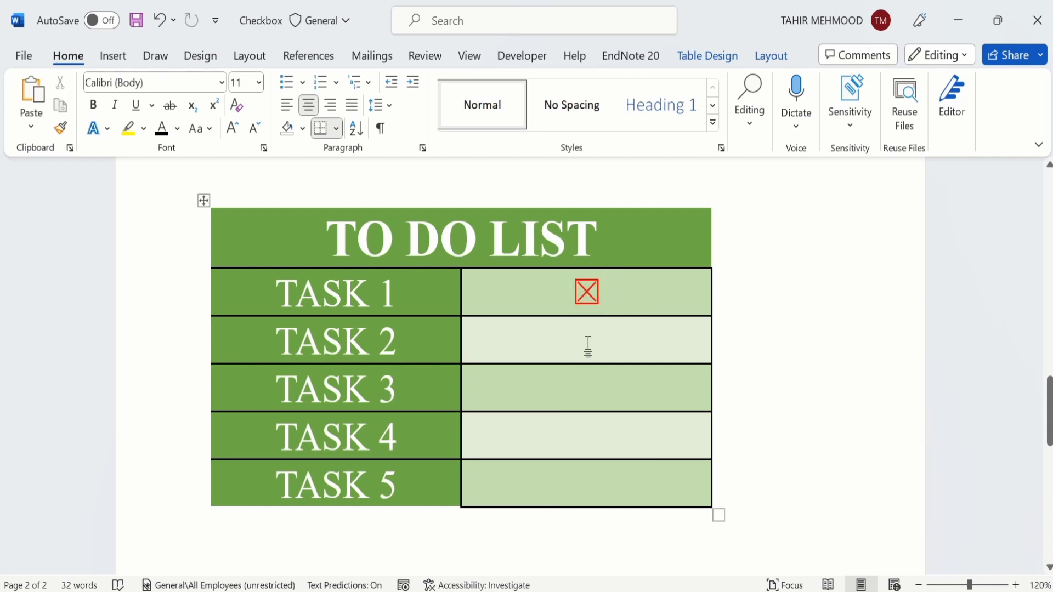
key("ctrl+v")
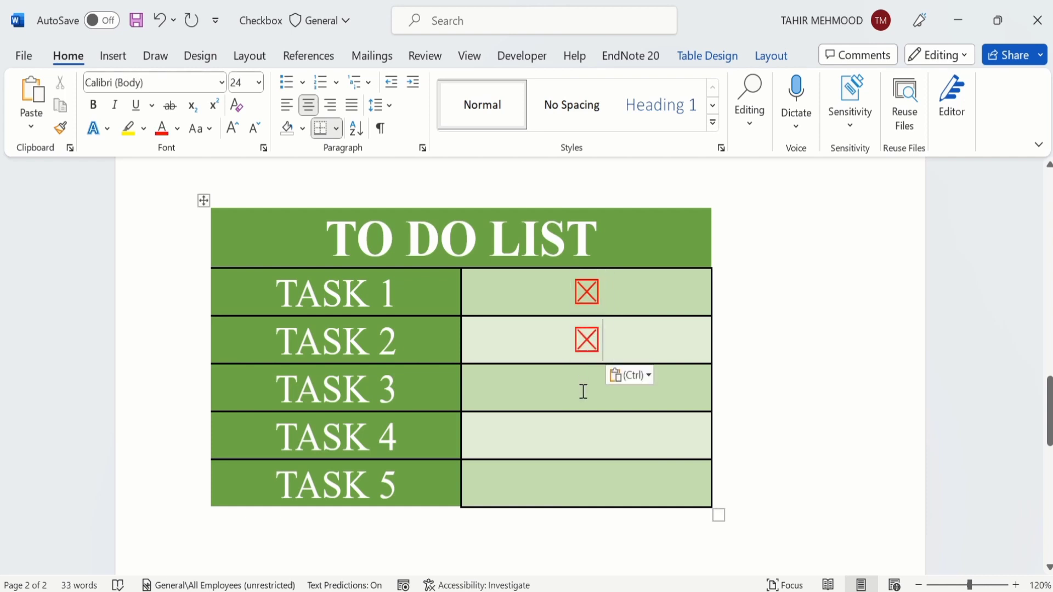
left_click(583, 391)
key("ctrl+v")
left_click(582, 439)
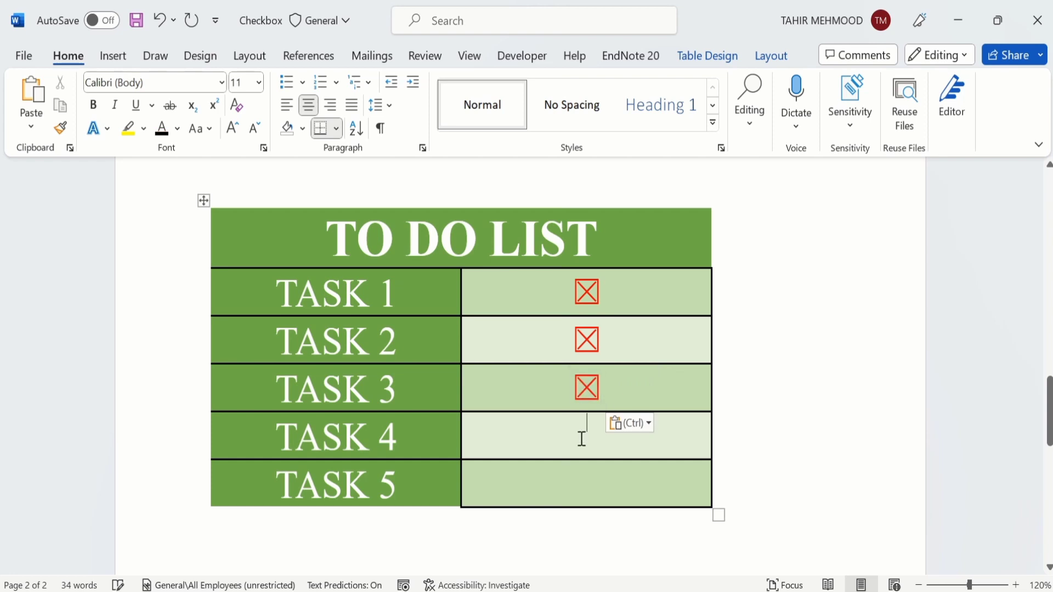
key("ctrl+v")
left_click(588, 485)
key("ctrl+v")
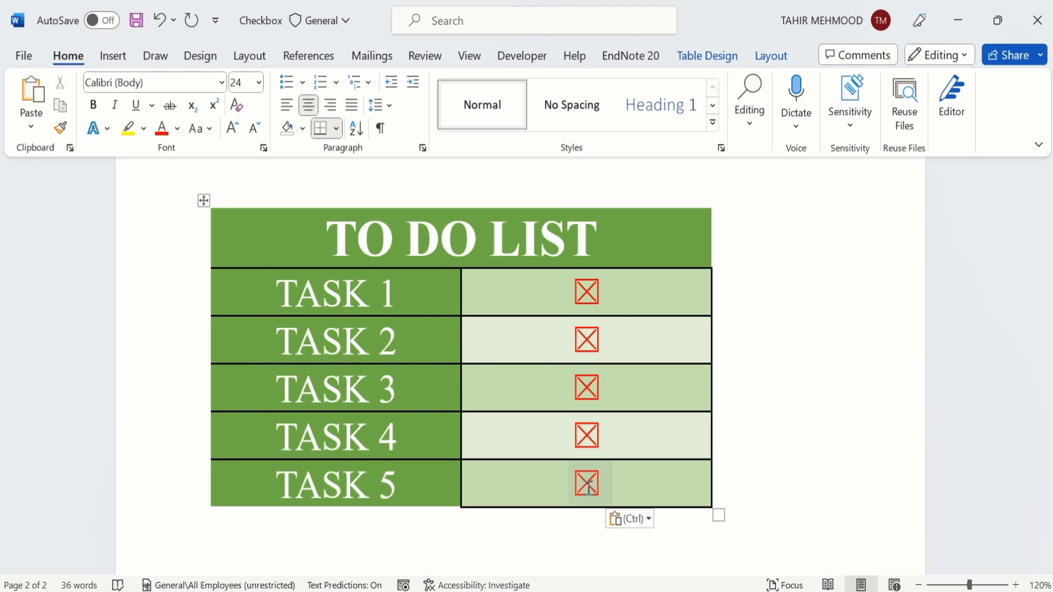
left_click(601, 295)
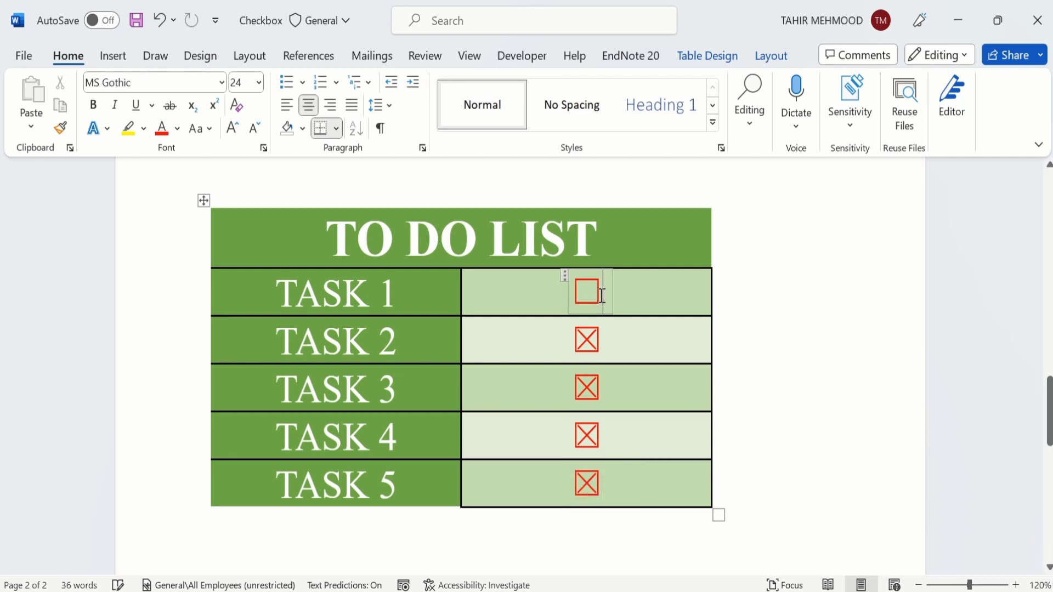
Select the TASK 1 checkbox control and open its Content Control Properties
left_click(565, 274)
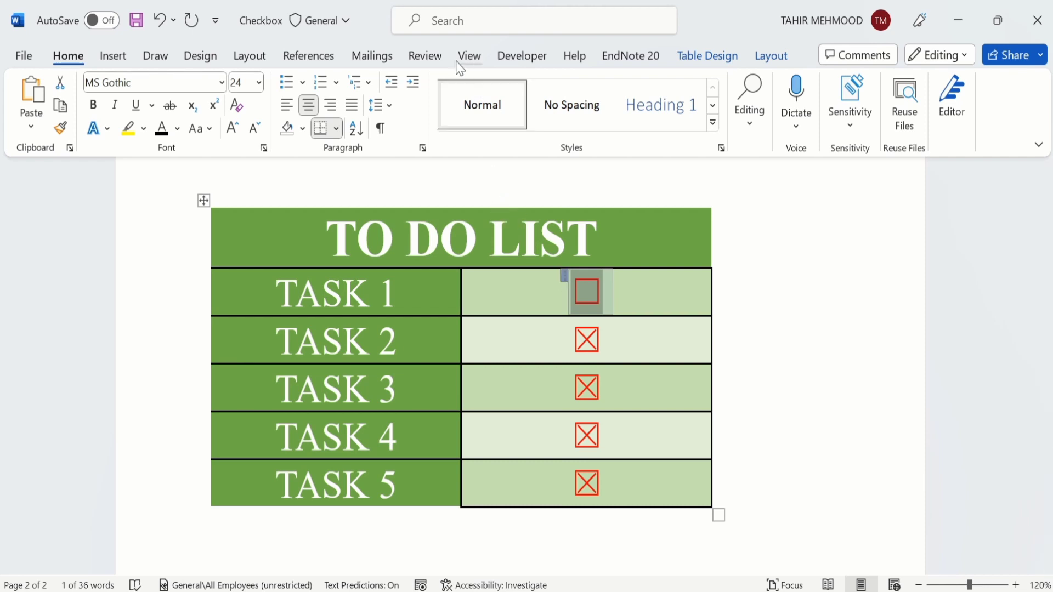
left_click(537, 68)
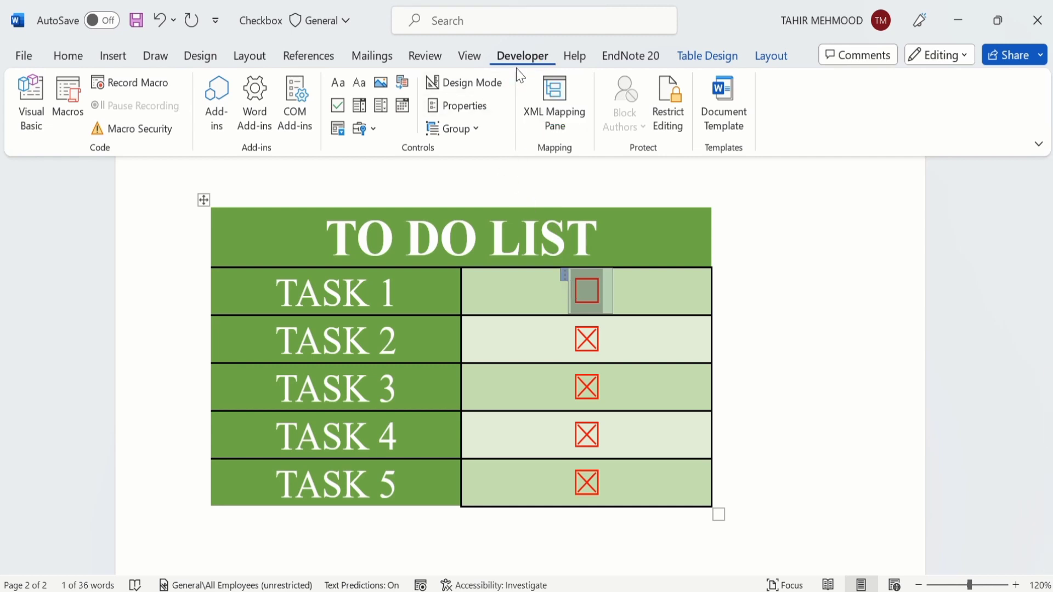
left_click(484, 112)
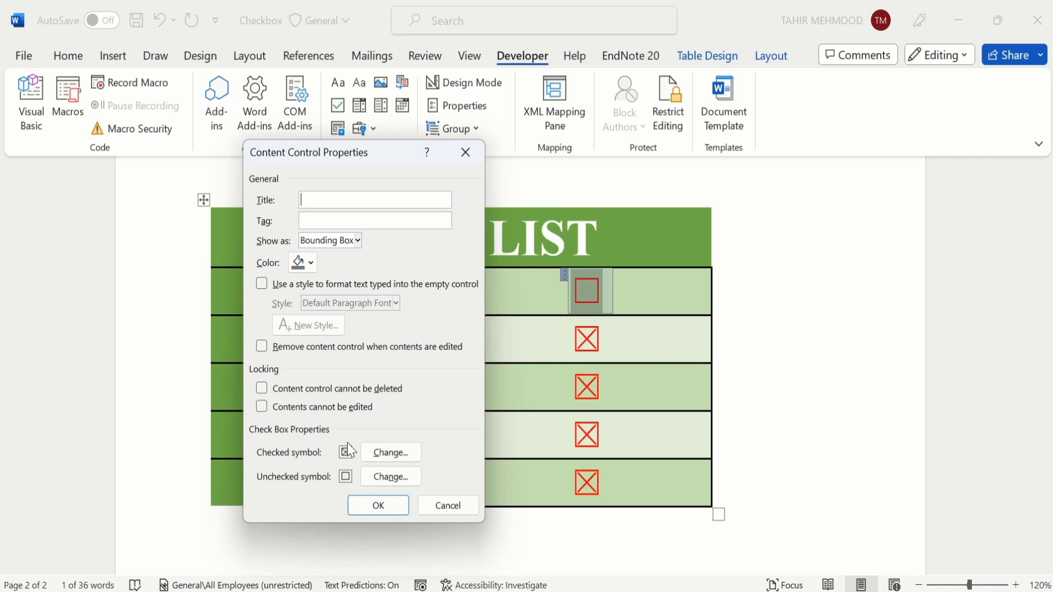
Set the TASK 1 checked symbol to the Wingdings 254 ticked box and apply it
left_click(412, 455)
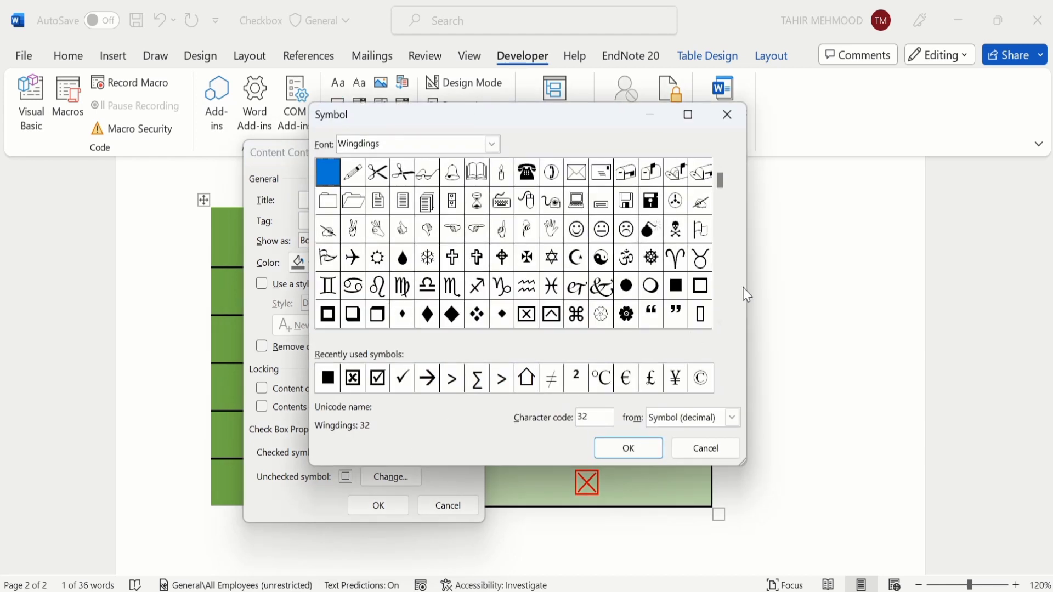
left_click_drag(728, 184, 732, 322)
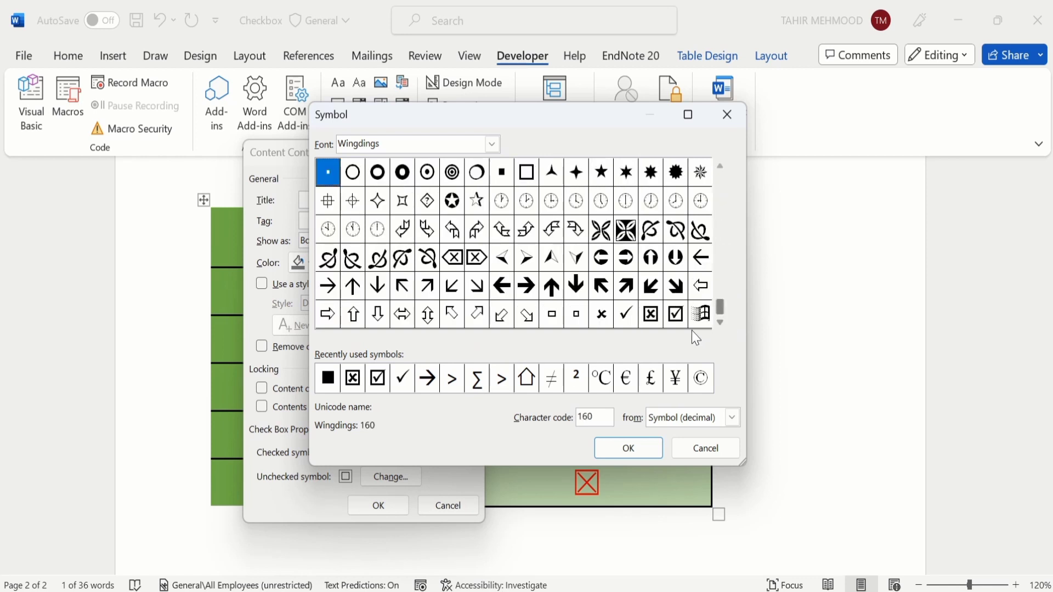
left_click(677, 317)
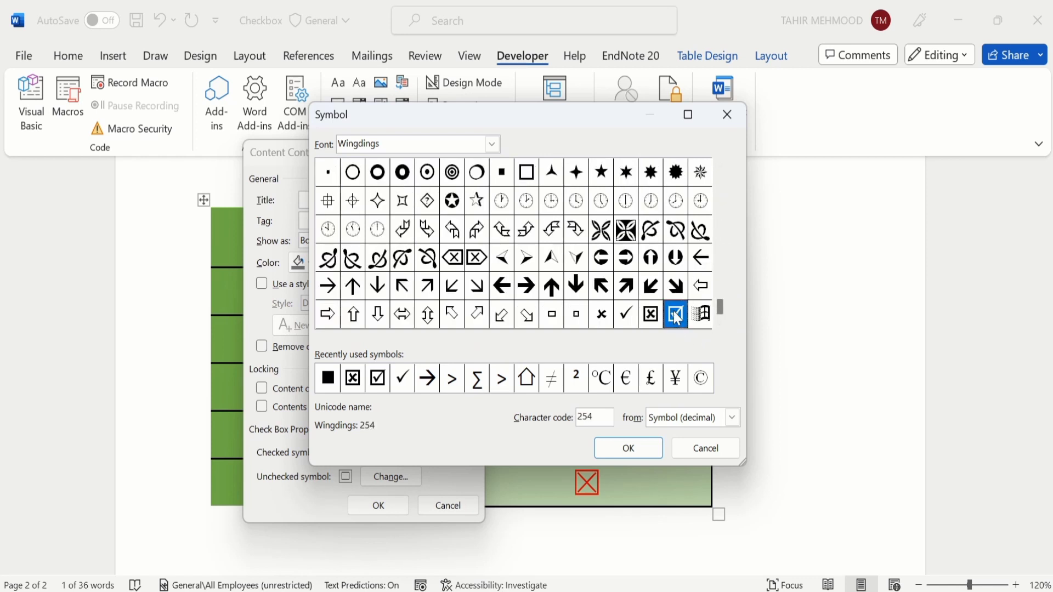
left_click(615, 449)
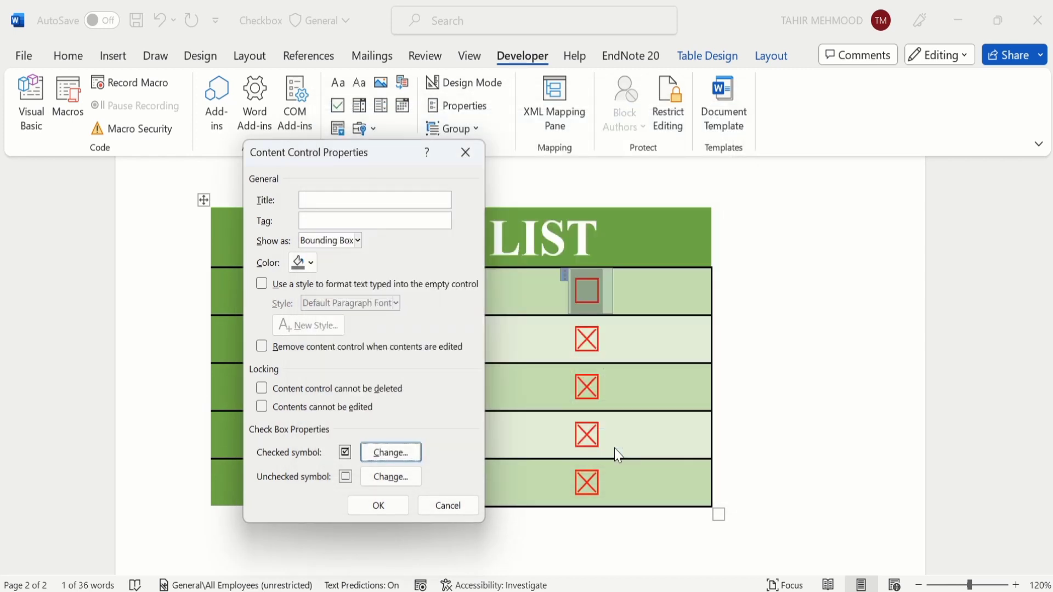
left_click(380, 506)
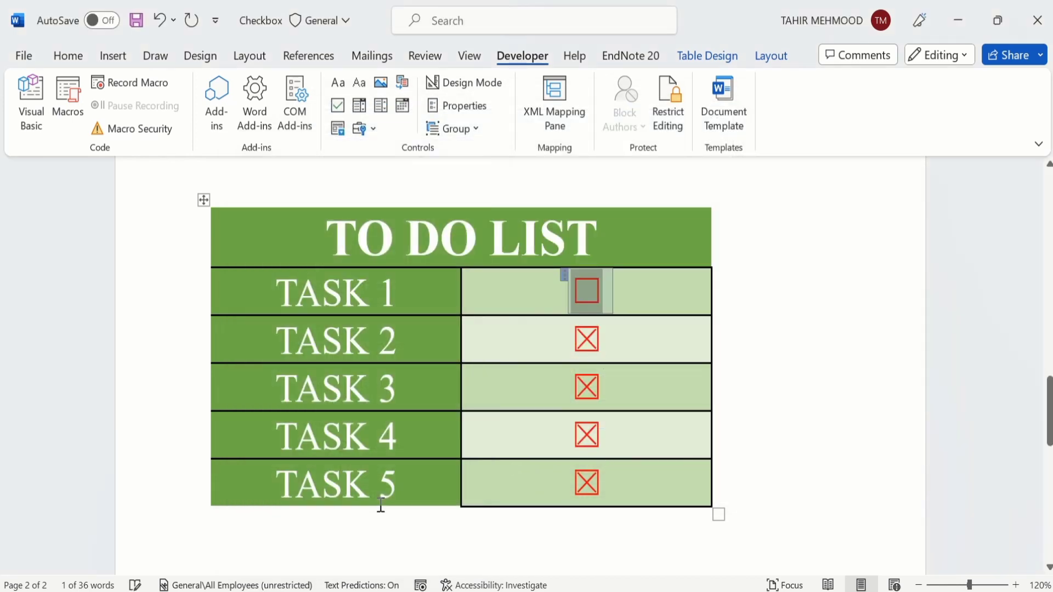
Preview TASK 1's new tick, untick TASK 2 and TASK 3, and select the TASK 3 control
left_click(767, 322)
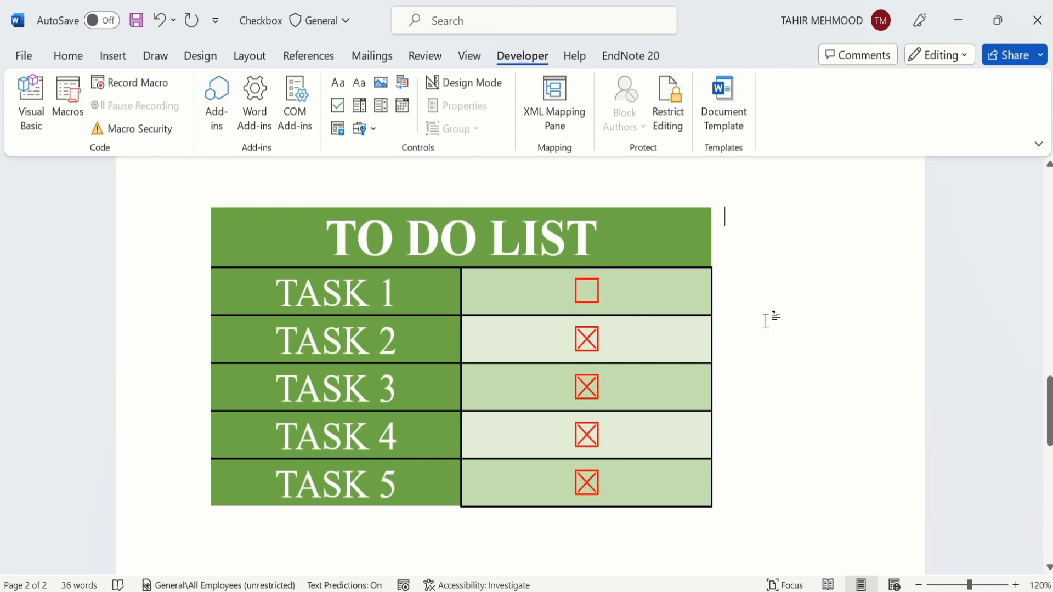
left_click(590, 289)
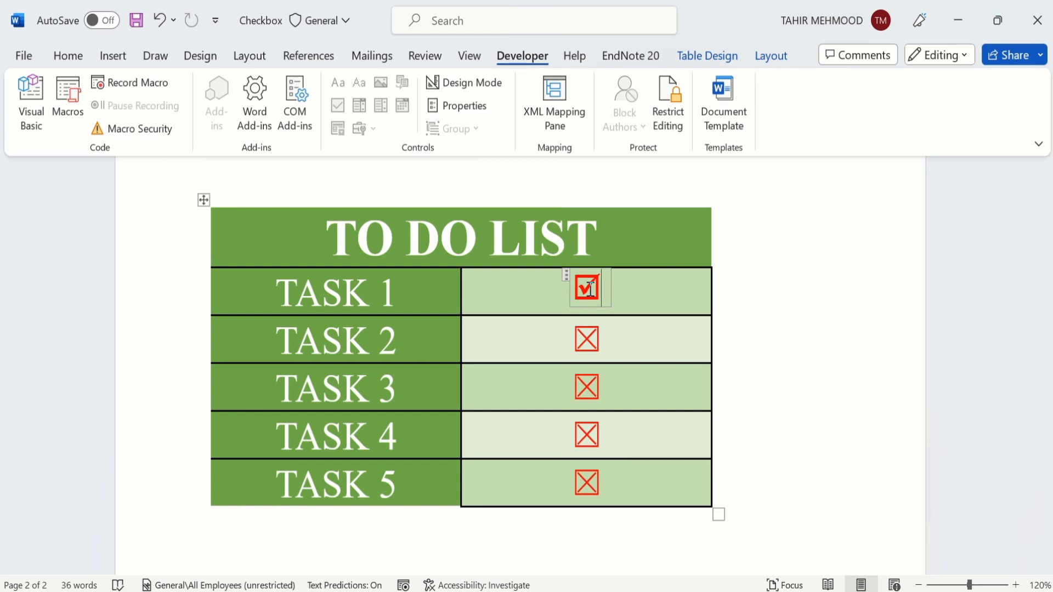
left_click(590, 289)
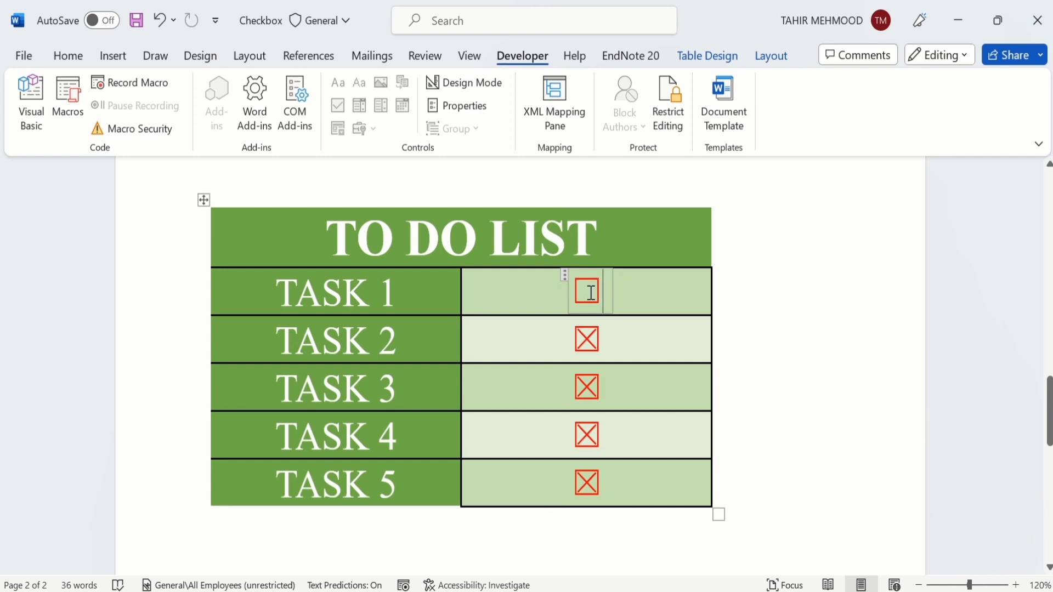
left_click(587, 339)
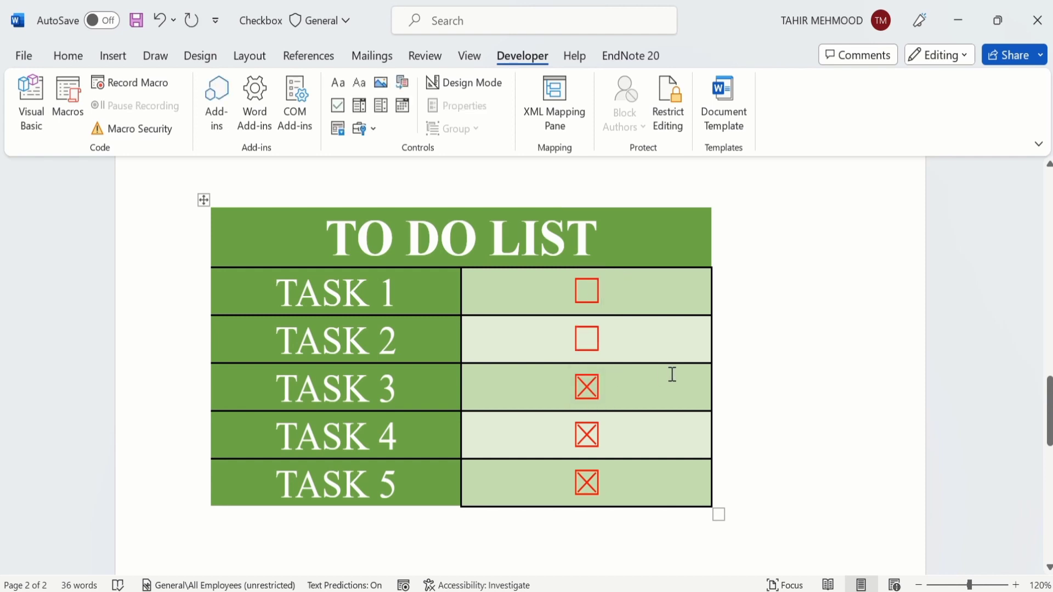
left_click(587, 387)
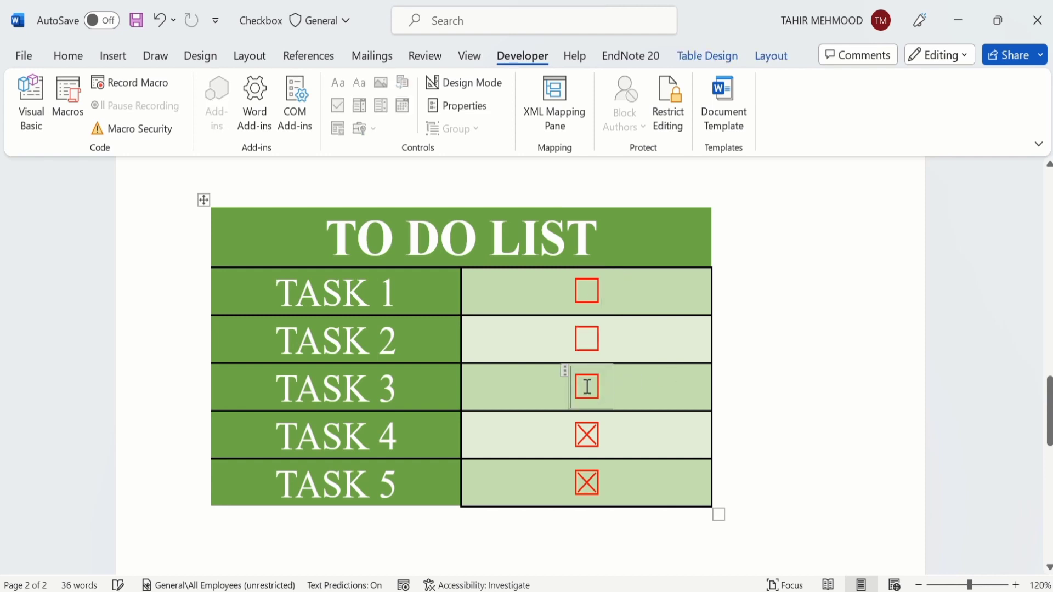
left_click(565, 369)
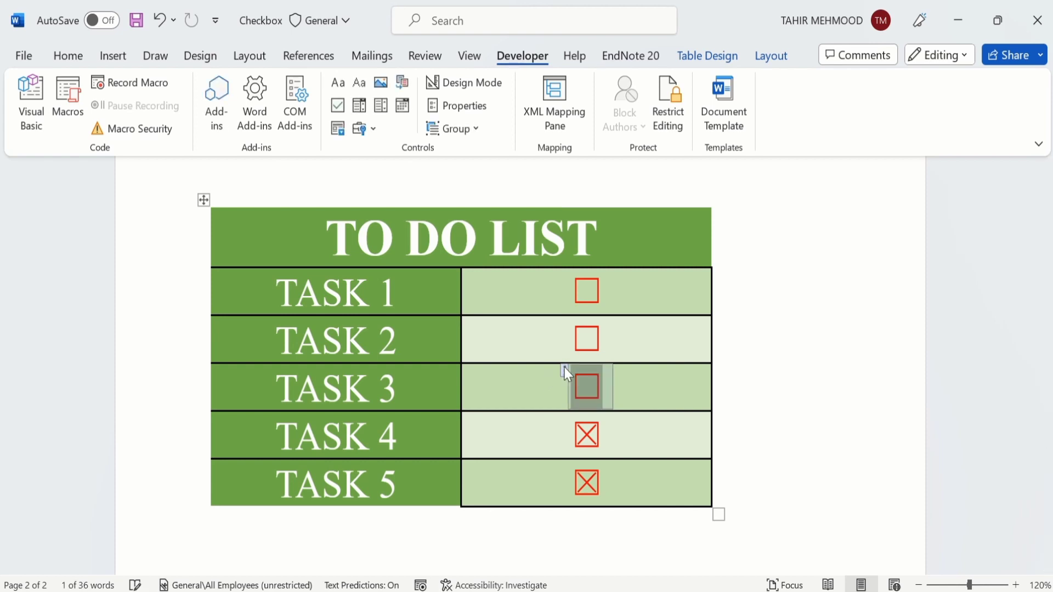
Give the TASK 3 checkbox the plain Wingdings 252 check mark as its checked symbol
left_click(479, 110)
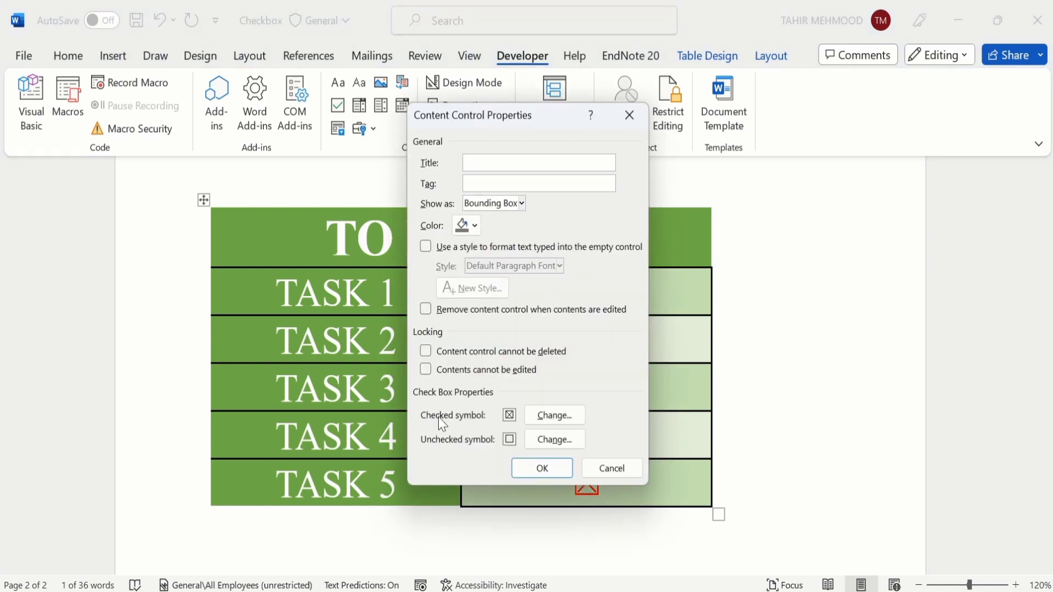
left_click(553, 418)
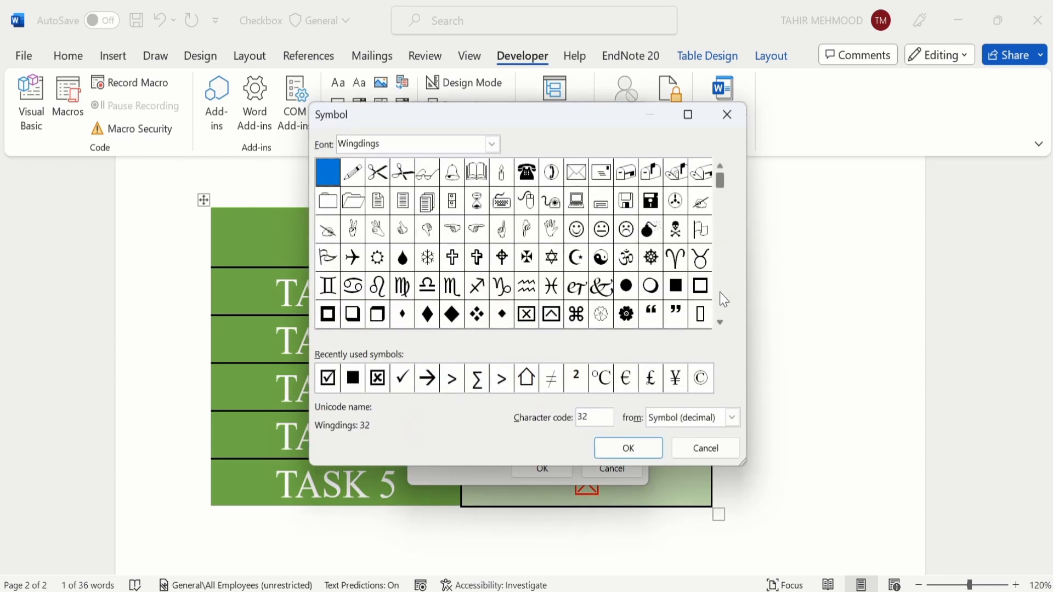
left_click_drag(719, 176, 726, 231)
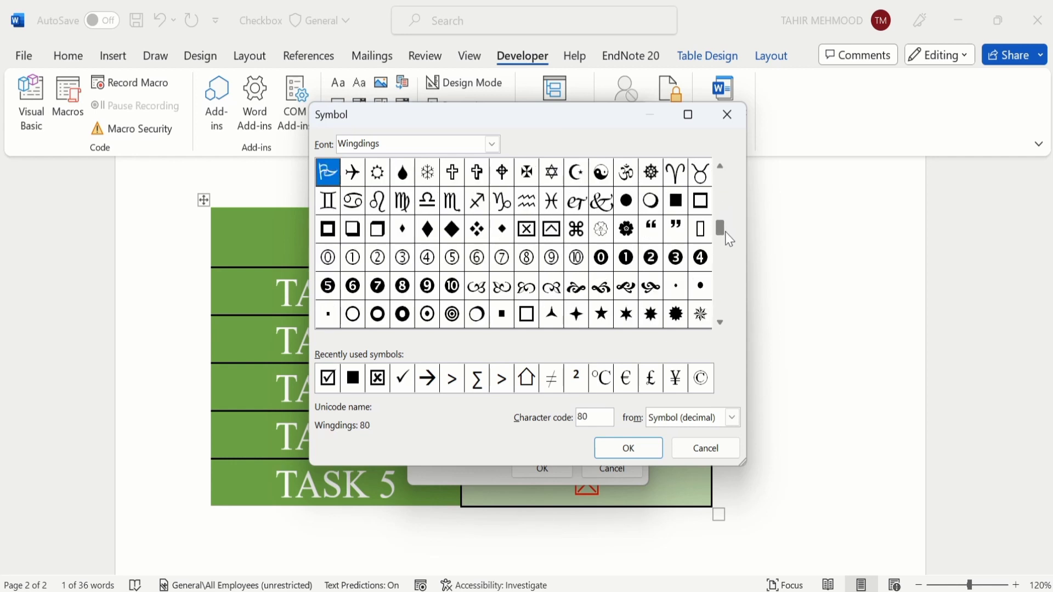
left_click(403, 384)
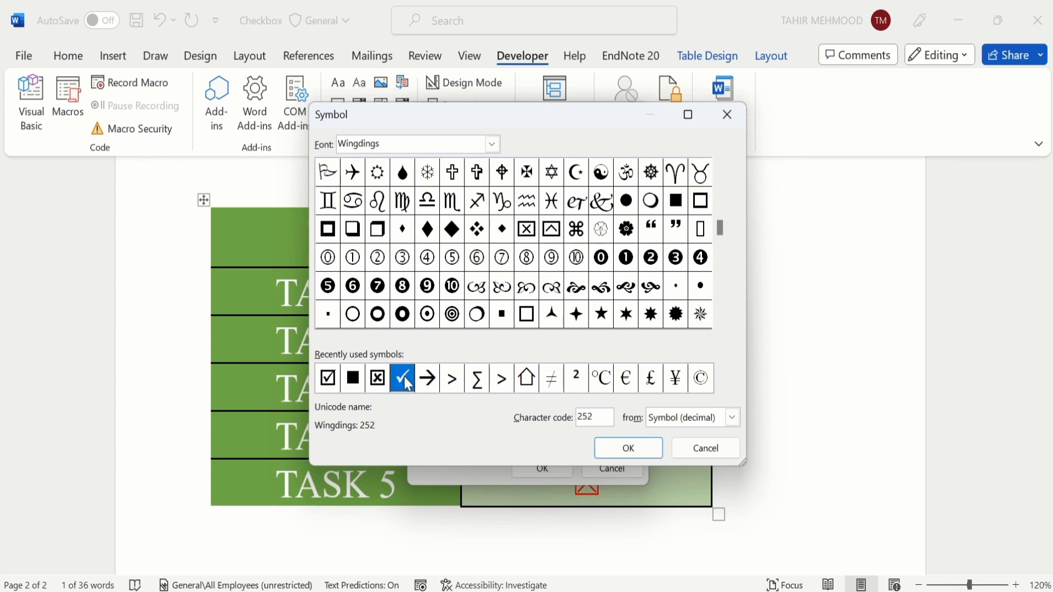
left_click(615, 447)
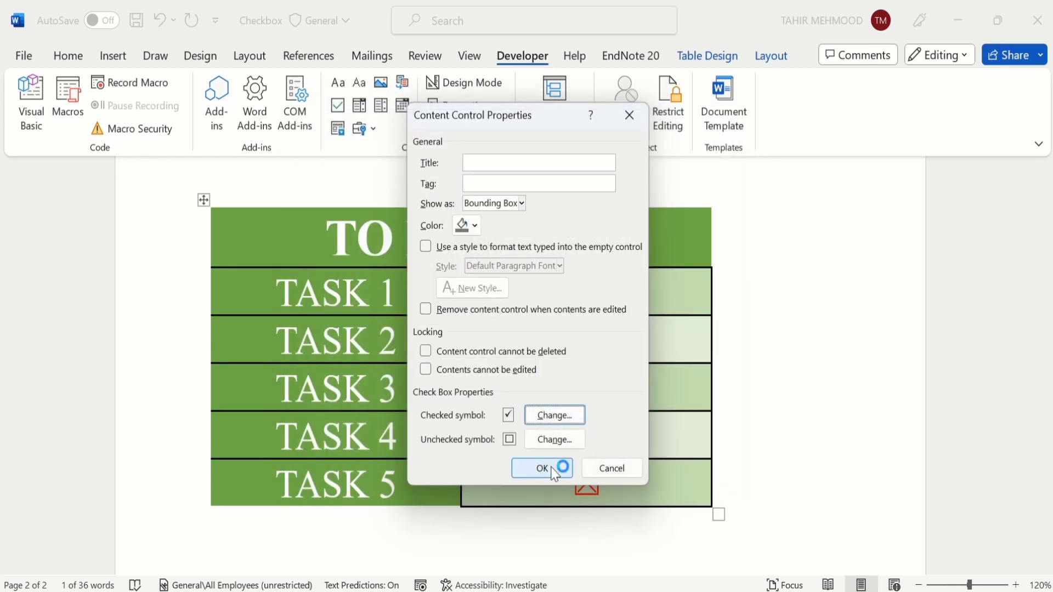
left_click(550, 468)
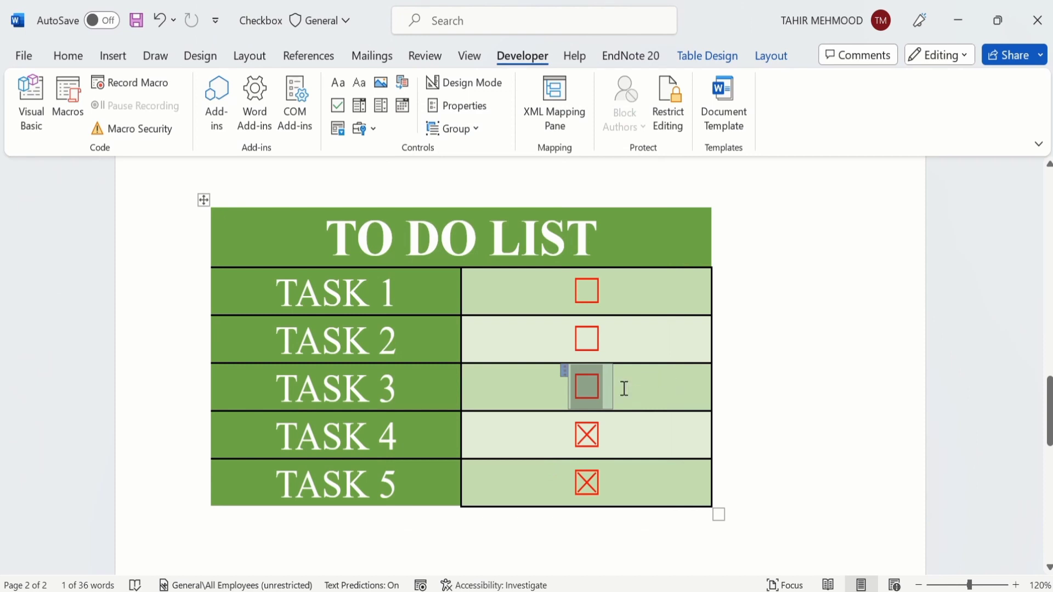
Re-check Task 3 so it shows the red tick, and clear Task 4's crossed box
left_click(592, 389)
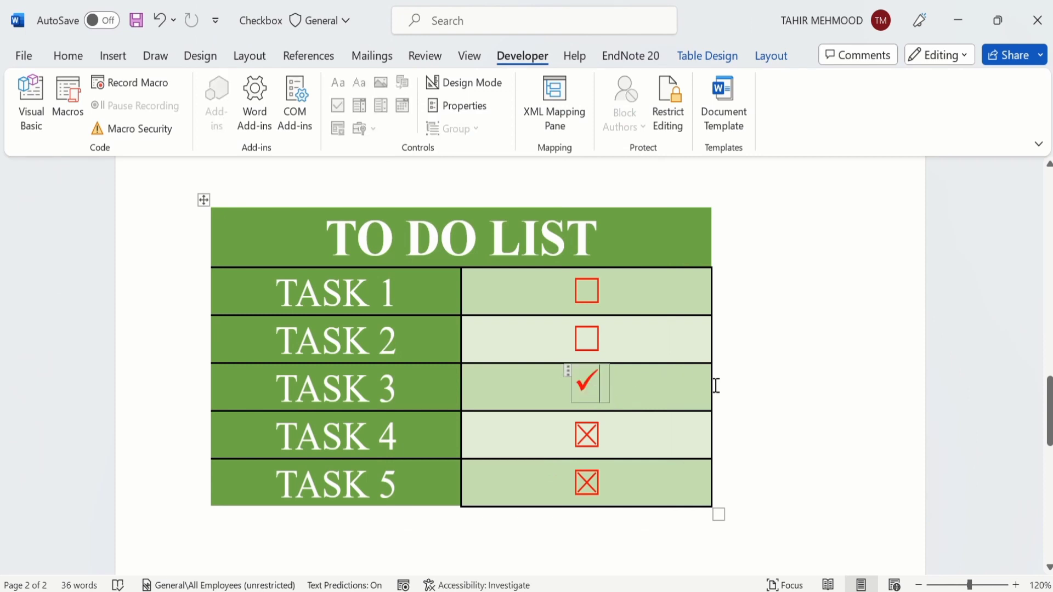
left_click(736, 387)
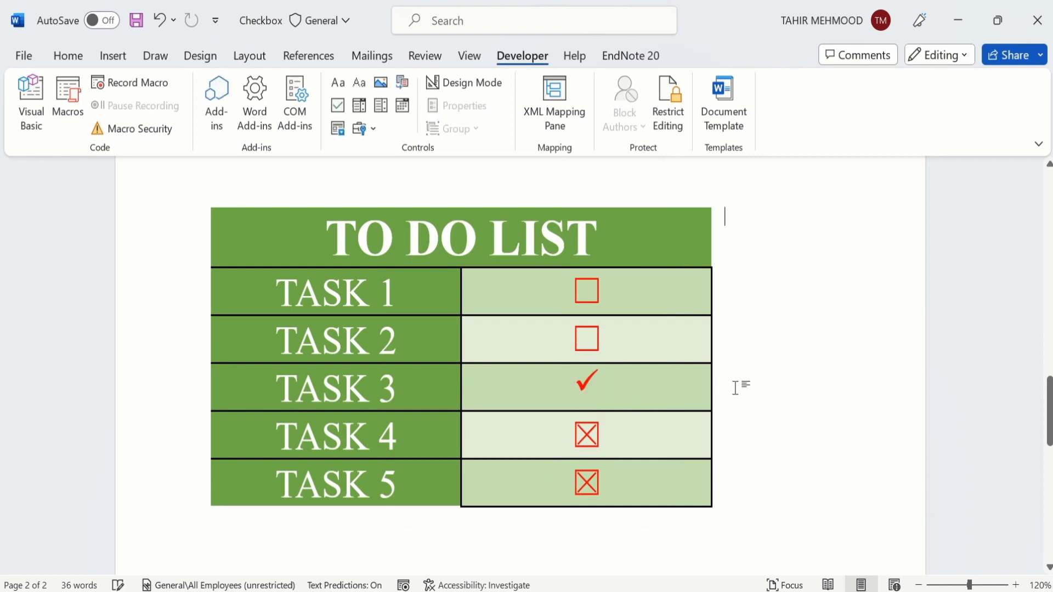
left_click(589, 384)
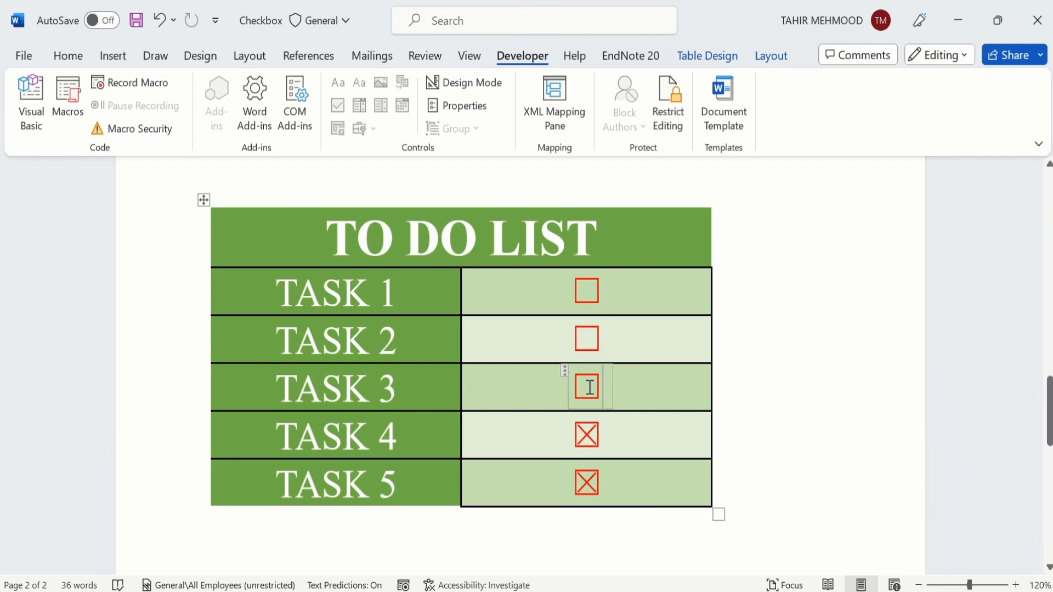
left_click(590, 387)
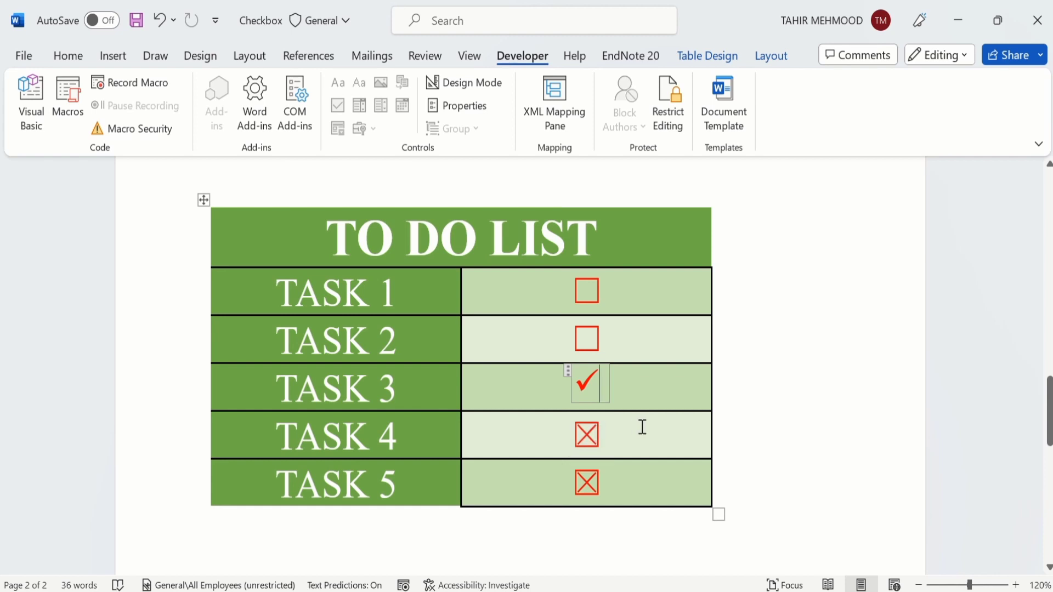
left_click(590, 432)
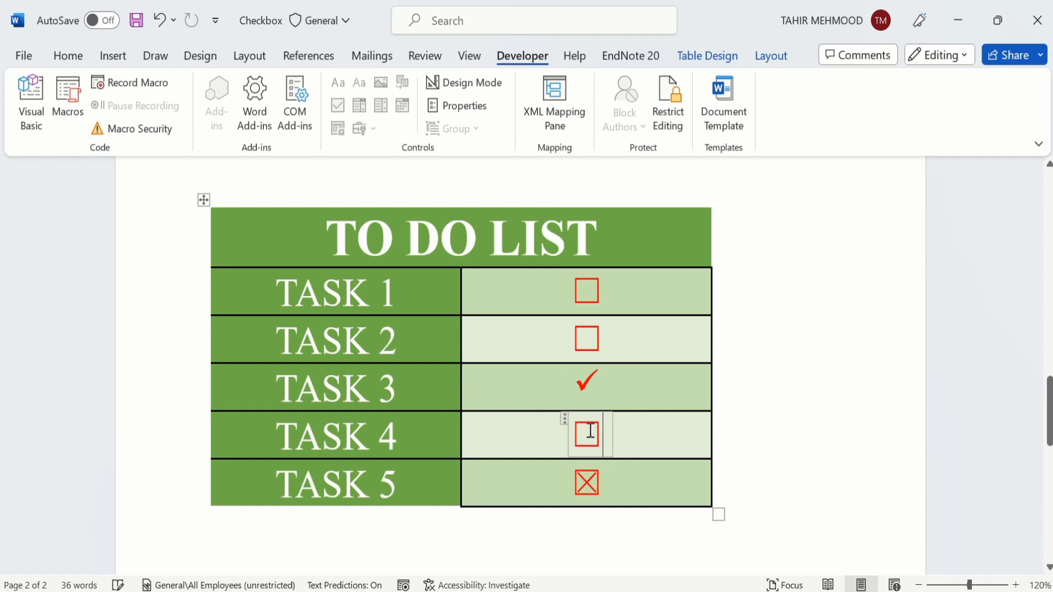
Change the Task 4 checkbox's checked symbol to the filled Wingdings 110 square
left_click(564, 418)
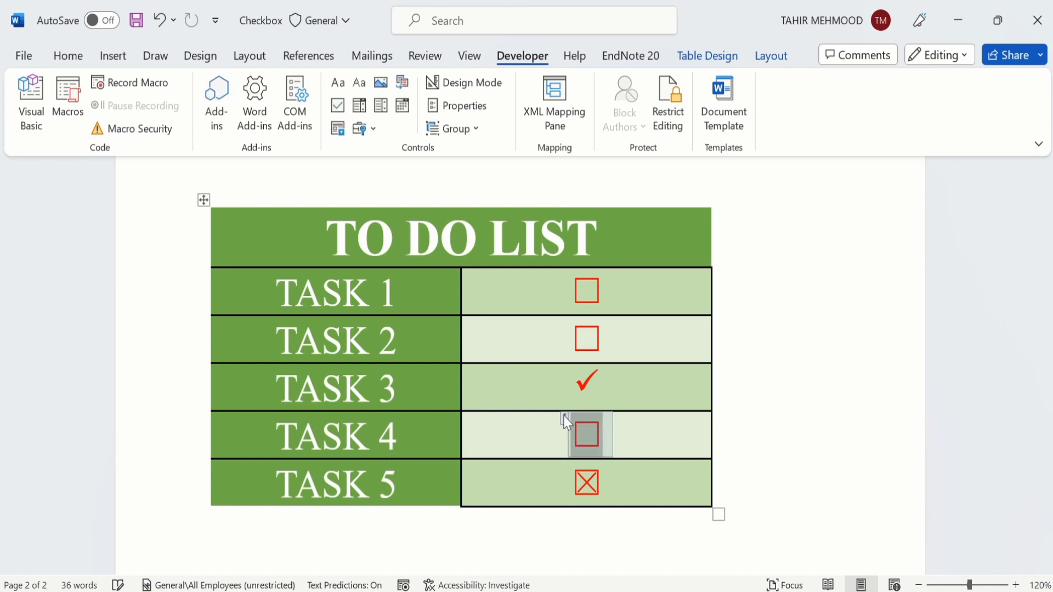
left_click(470, 106)
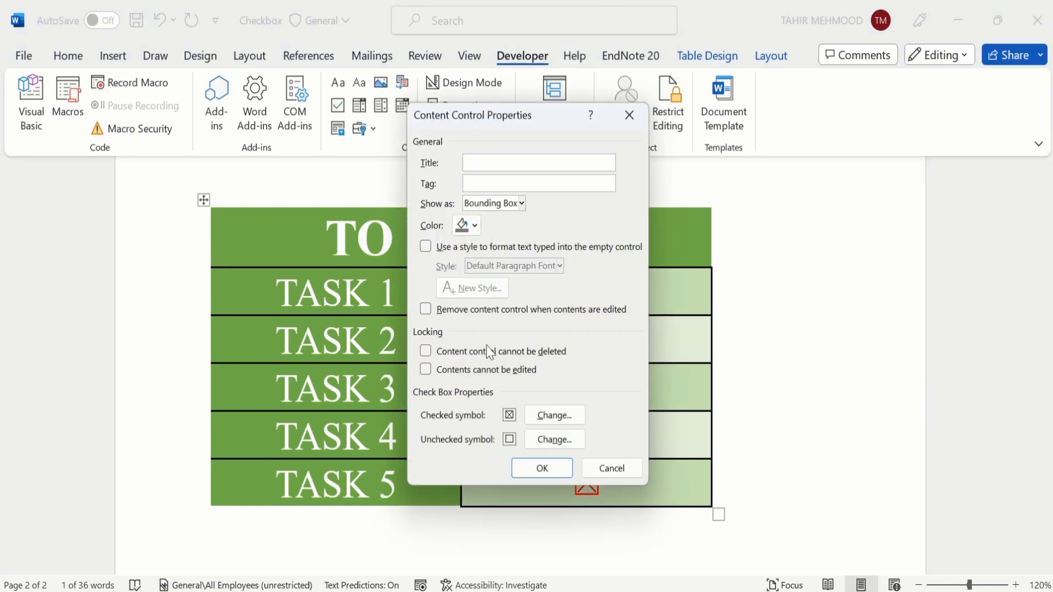
left_click(543, 413)
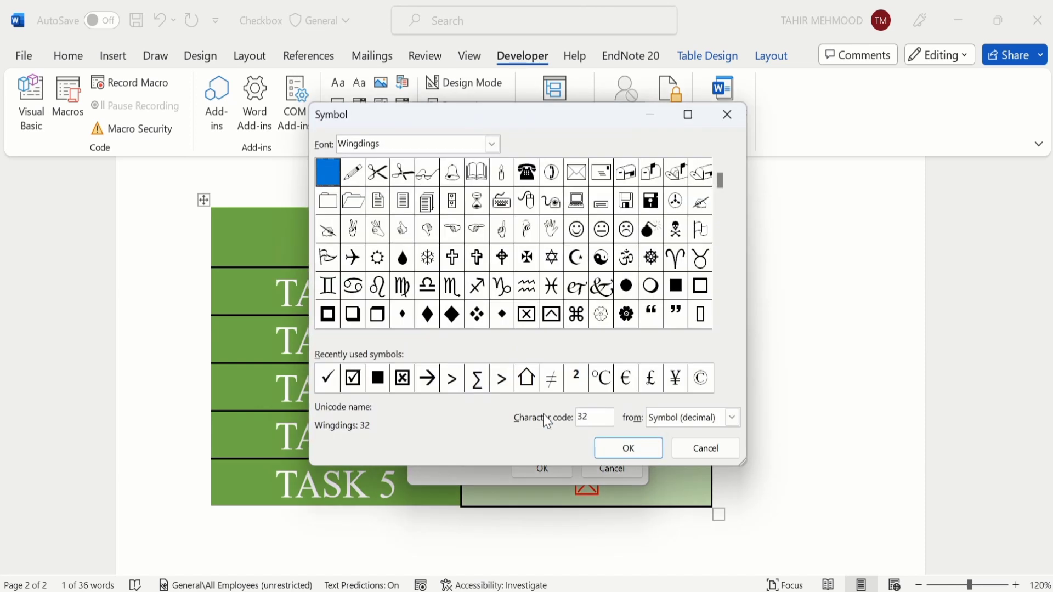
left_click(678, 291)
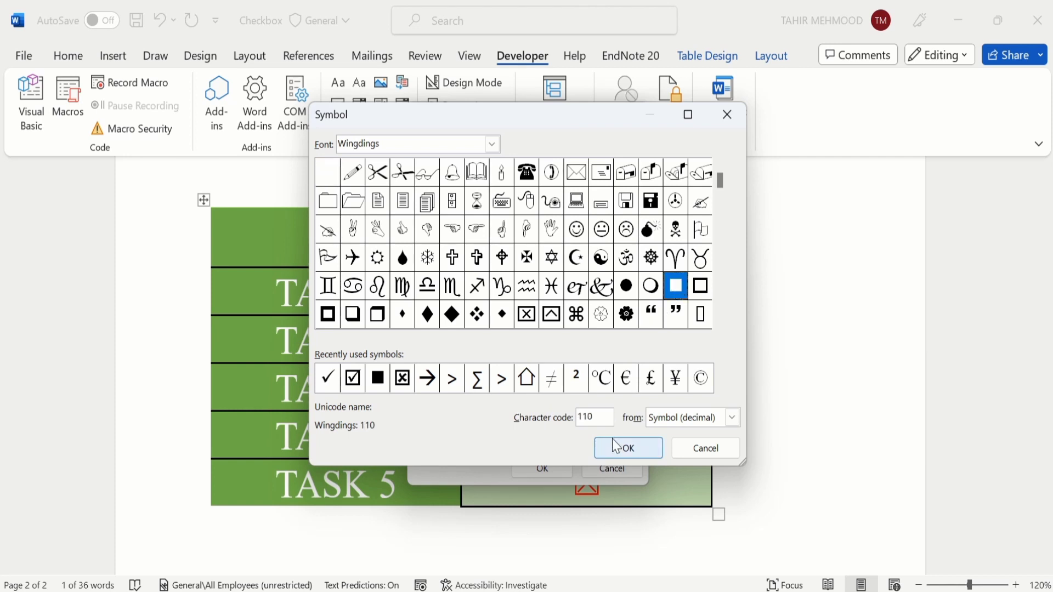
left_click(625, 451)
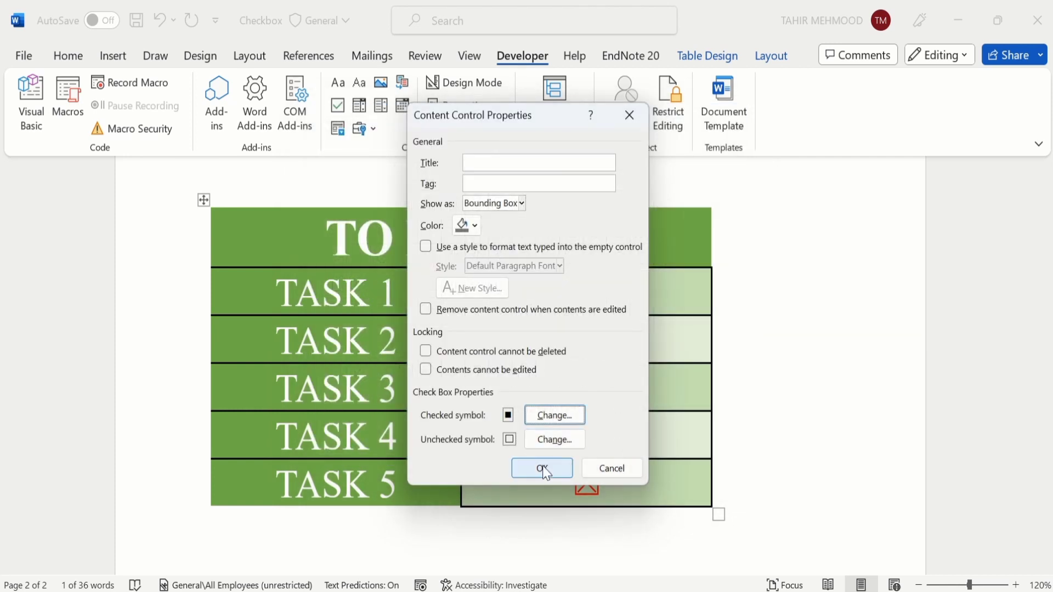
left_click(543, 469)
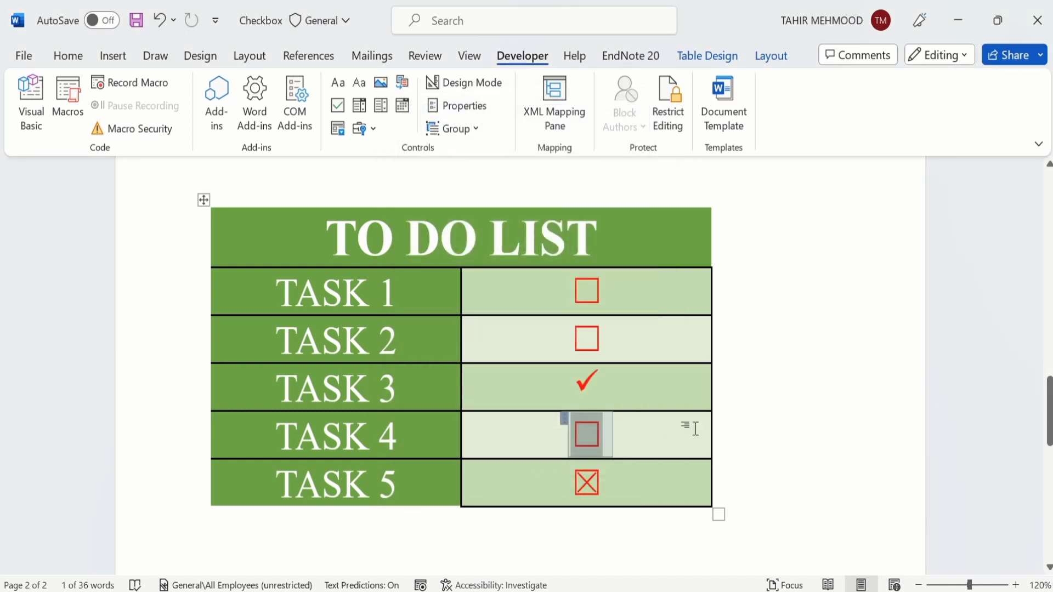
Check Task 4 and color its filled square black
left_click(764, 425)
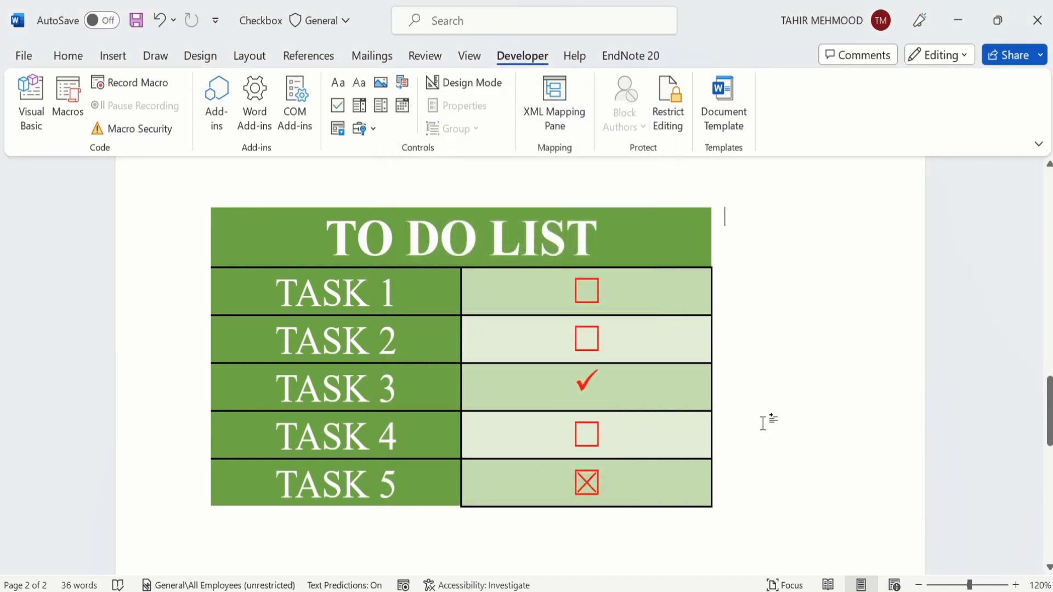
left_click(594, 434)
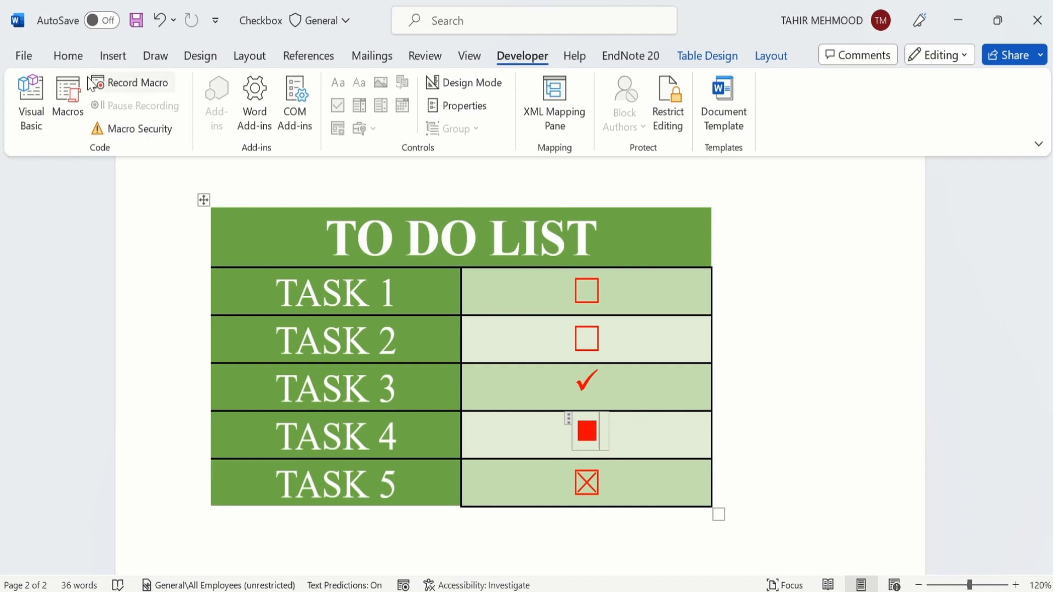
left_click(78, 58)
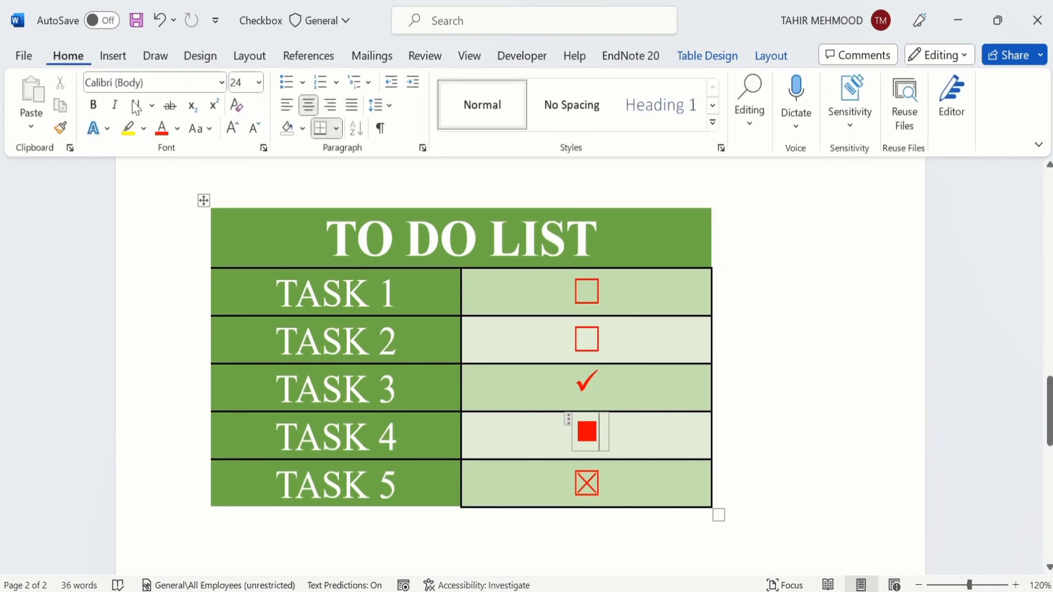
left_click(177, 129)
left_click(174, 200)
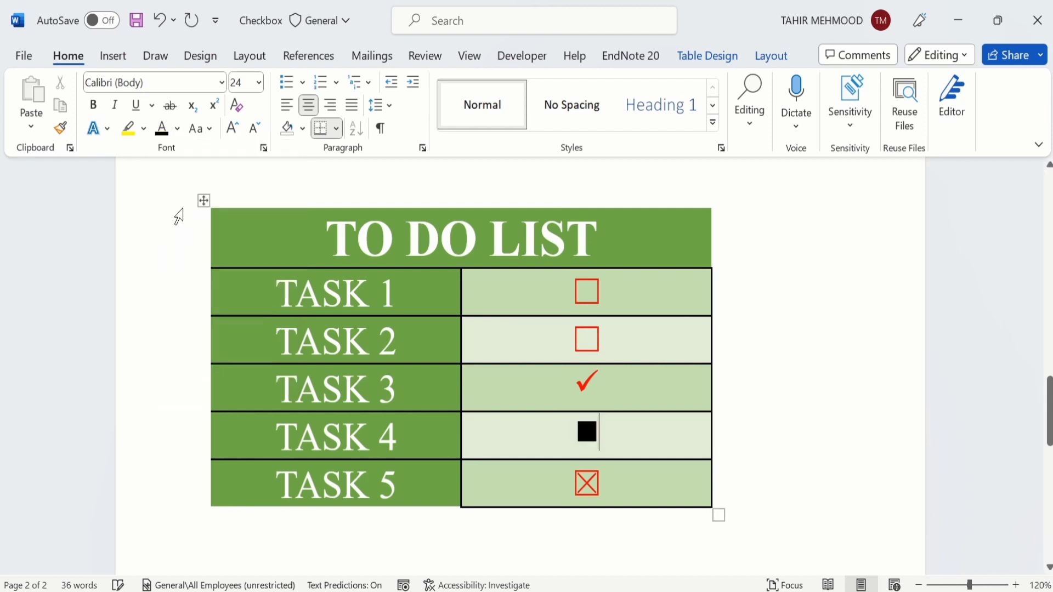
Delete the checkbox from the Task 1 cell
left_click(748, 425)
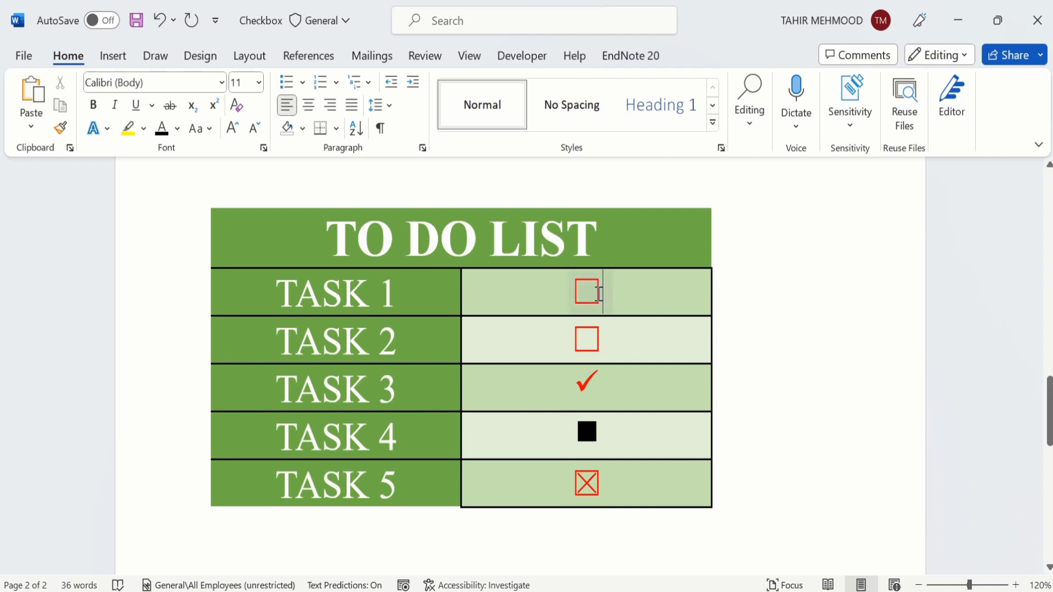
double_click(582, 295)
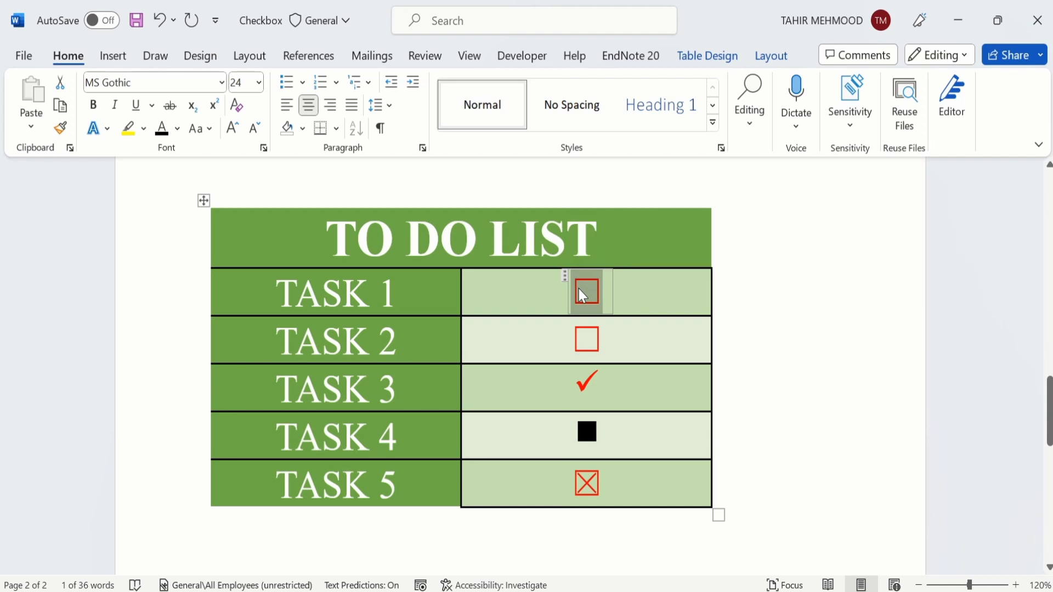
key("Delete")
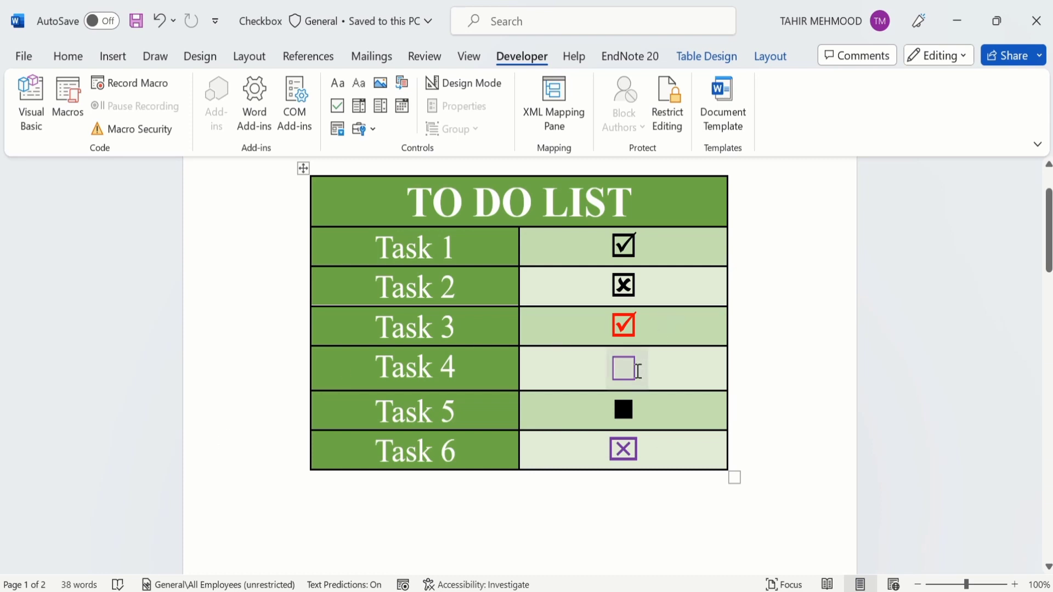
Tick Task 4 to show the purple check mark and clear Task 5 to an empty box
left_click(639, 371)
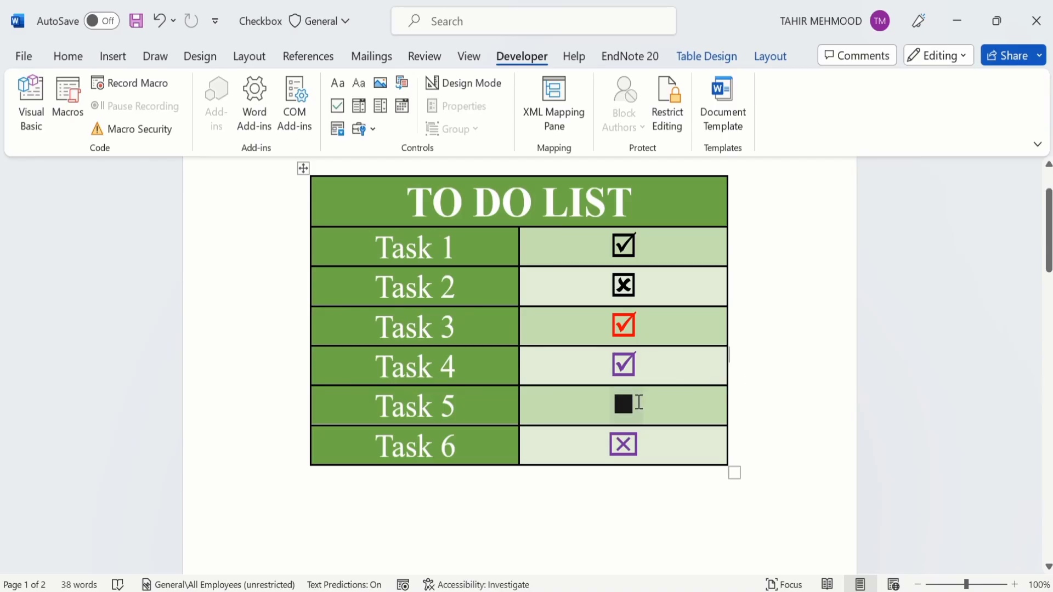
left_click(636, 399)
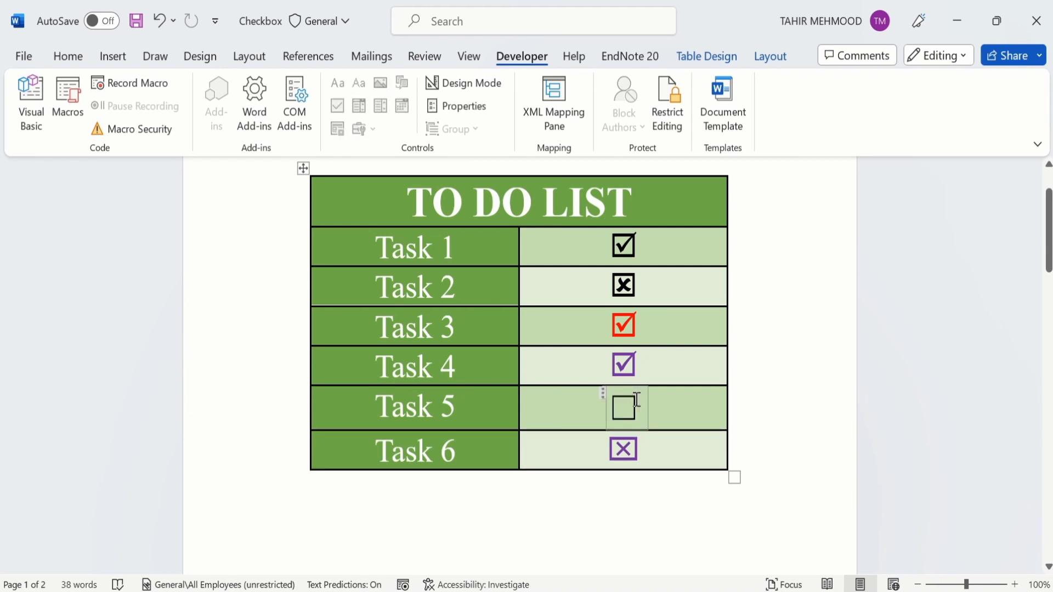
Set the Task 5 checkbox control's Show as option to None
left_click(481, 109)
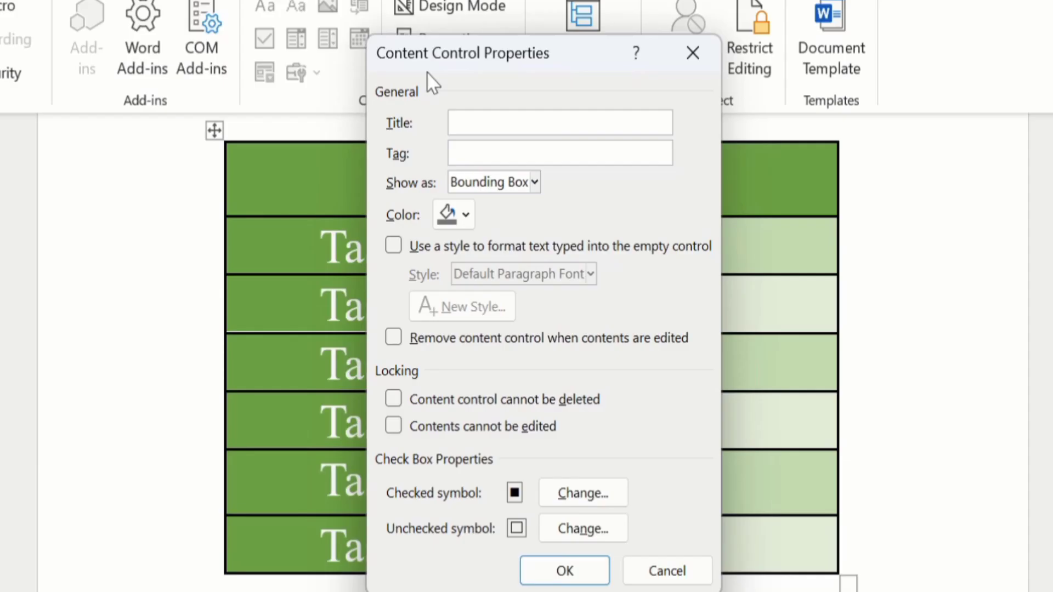
left_click_drag(450, 132, 393, 160)
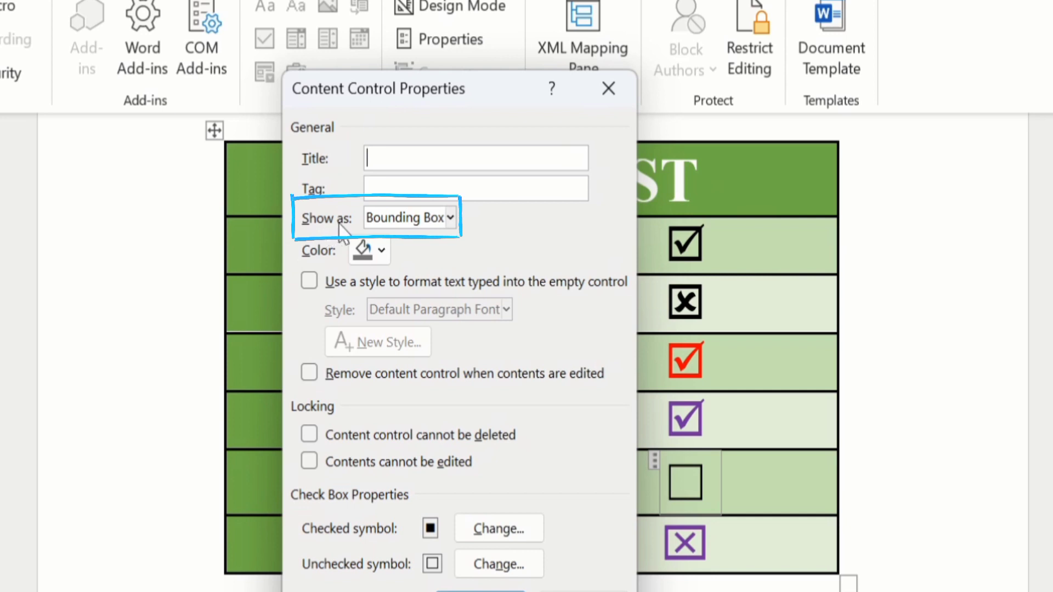
left_click(450, 218)
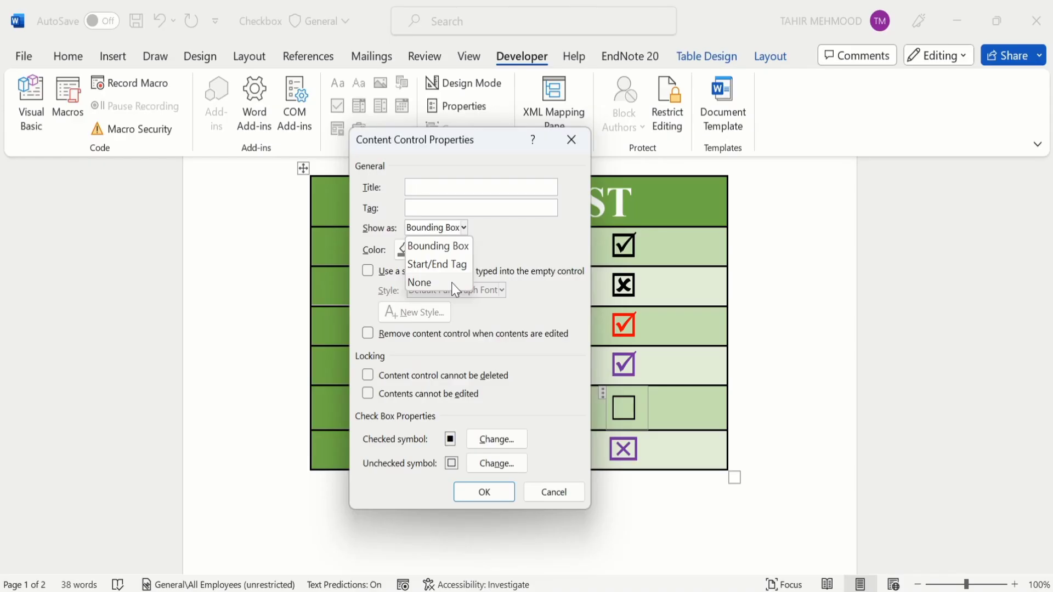
left_click(453, 283)
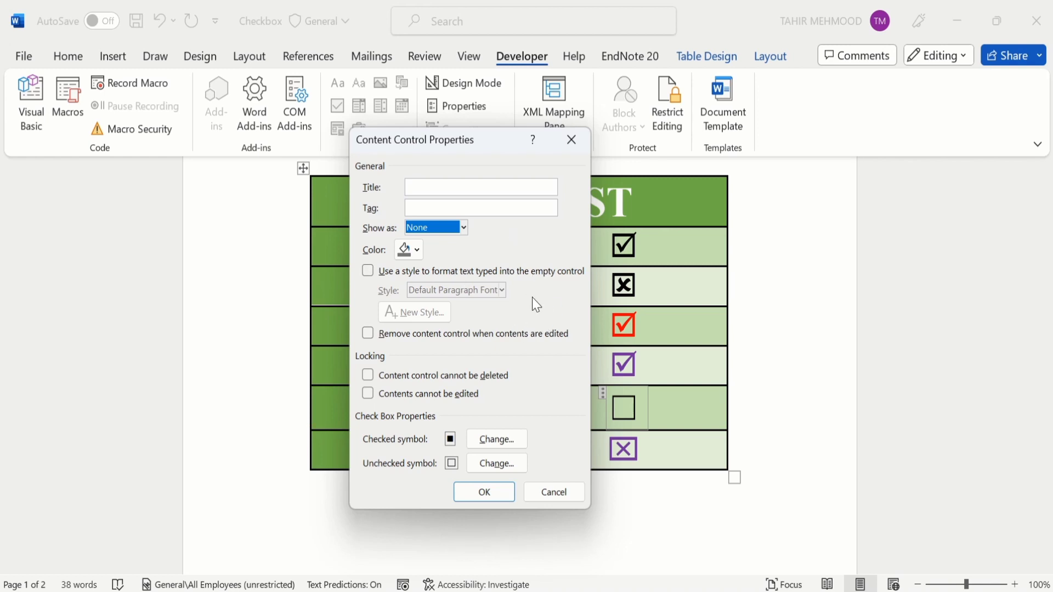
left_click(482, 497)
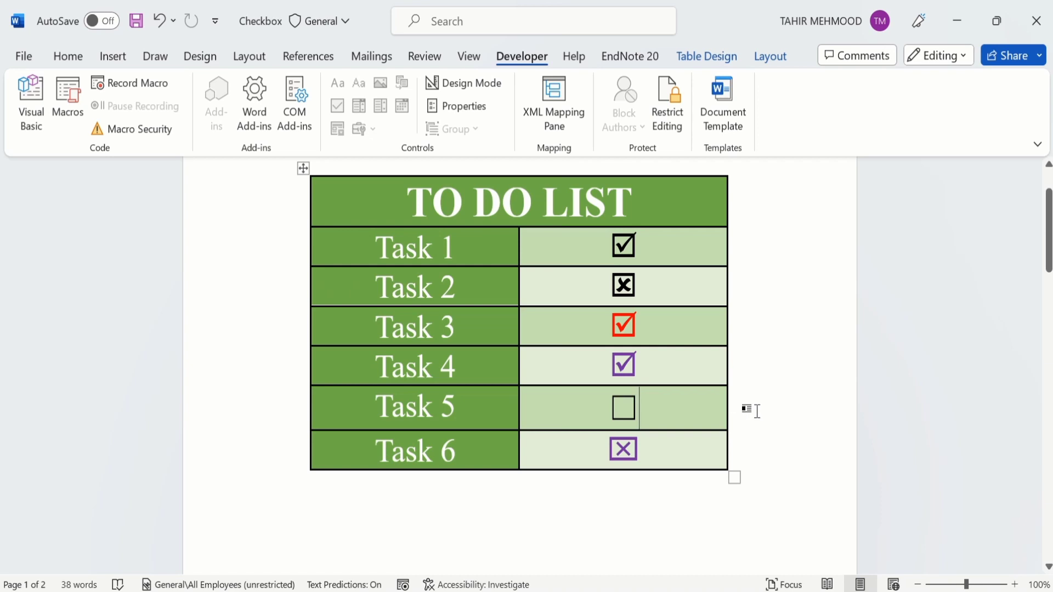
Select the Task 4 checkbox, then select the Task 5 checkbox symbol for formatting
left_click(639, 362)
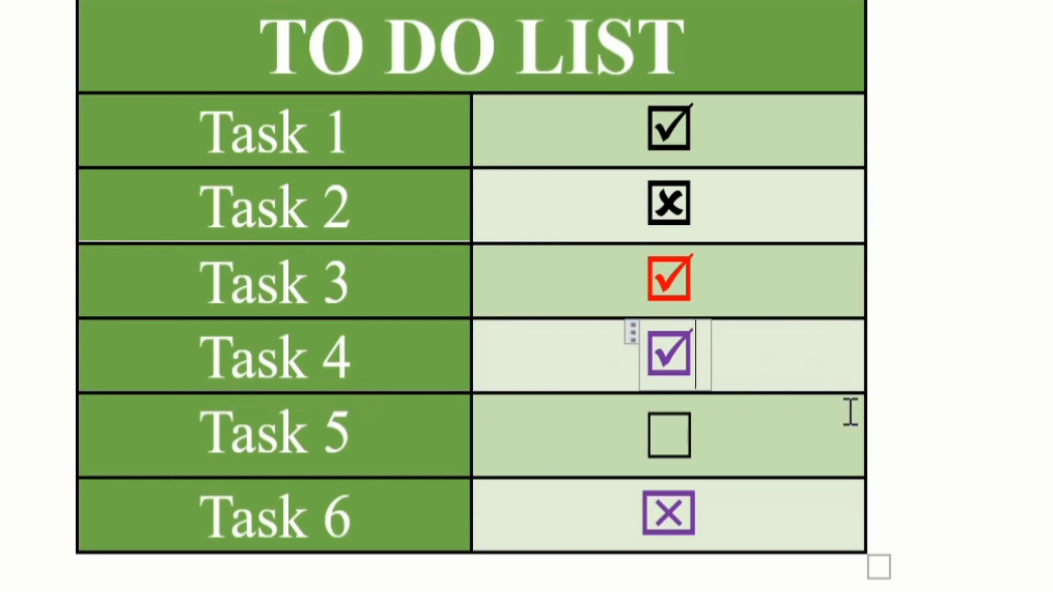
double_click(700, 433)
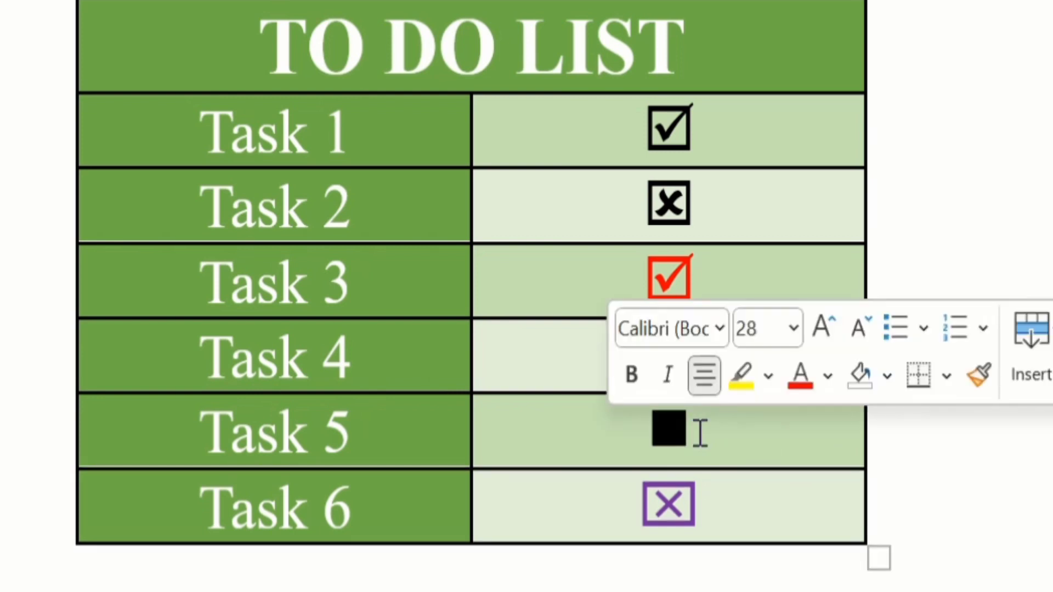